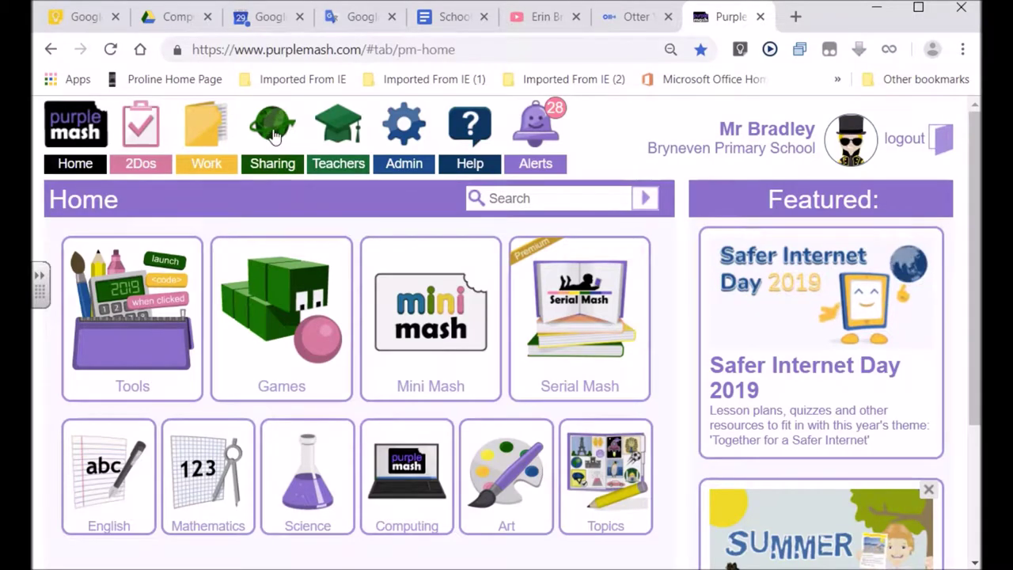
Step: Browse the Shared Blogs under Sharing and open the Bryneven Art blog
click(273, 136)
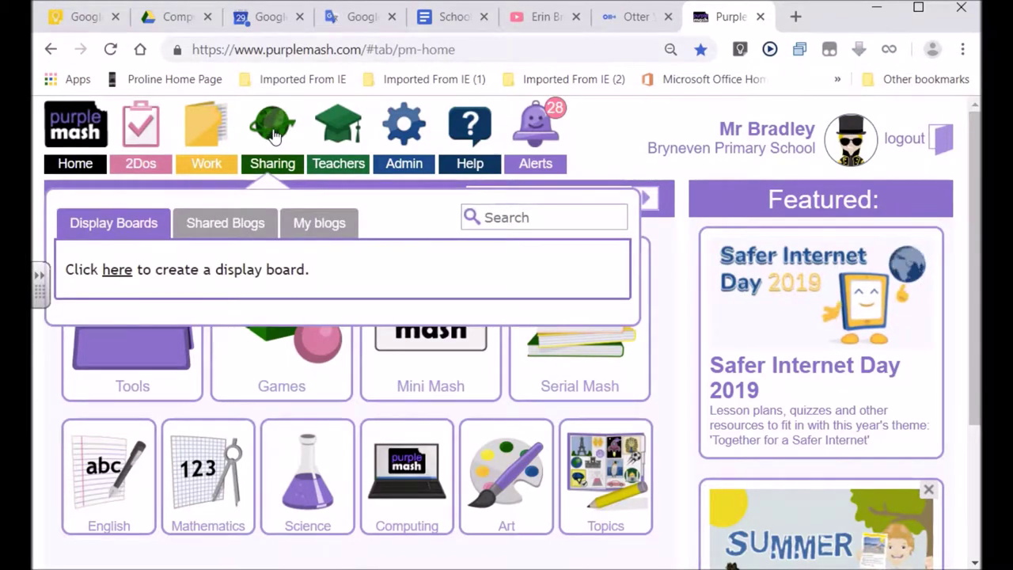
click(209, 221)
mouse_move(120, 297)
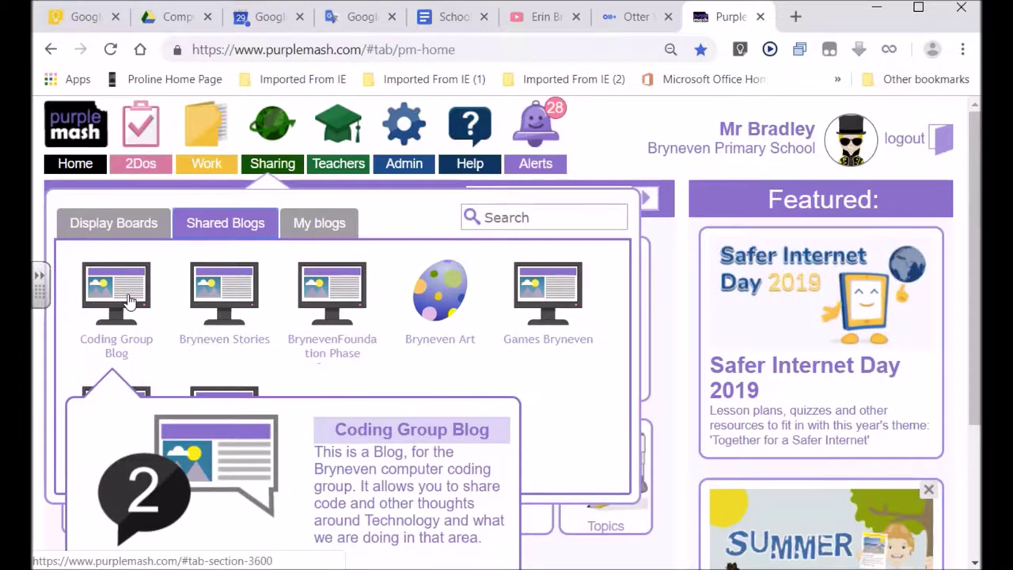
mouse_move(221, 297)
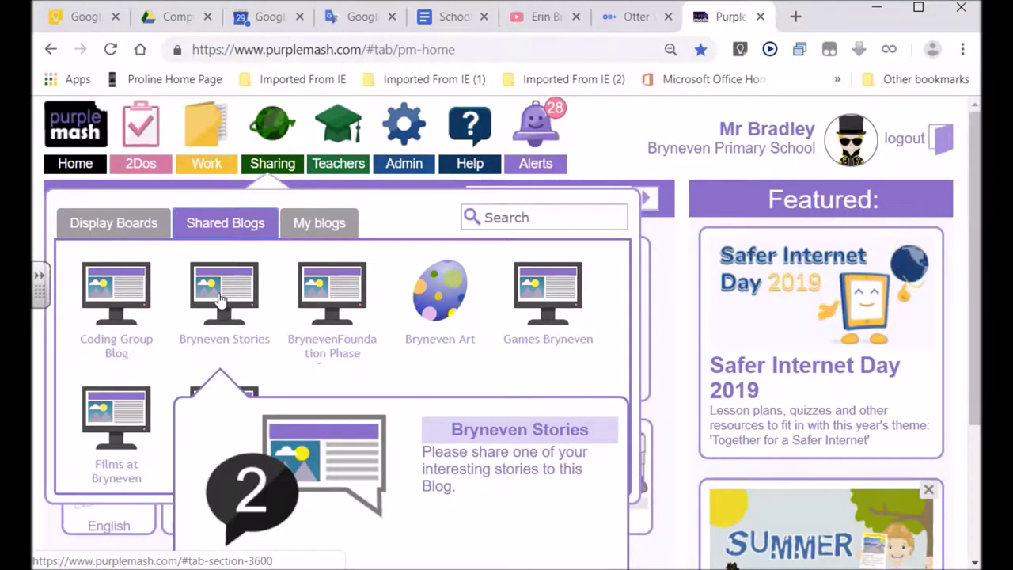
mouse_move(324, 297)
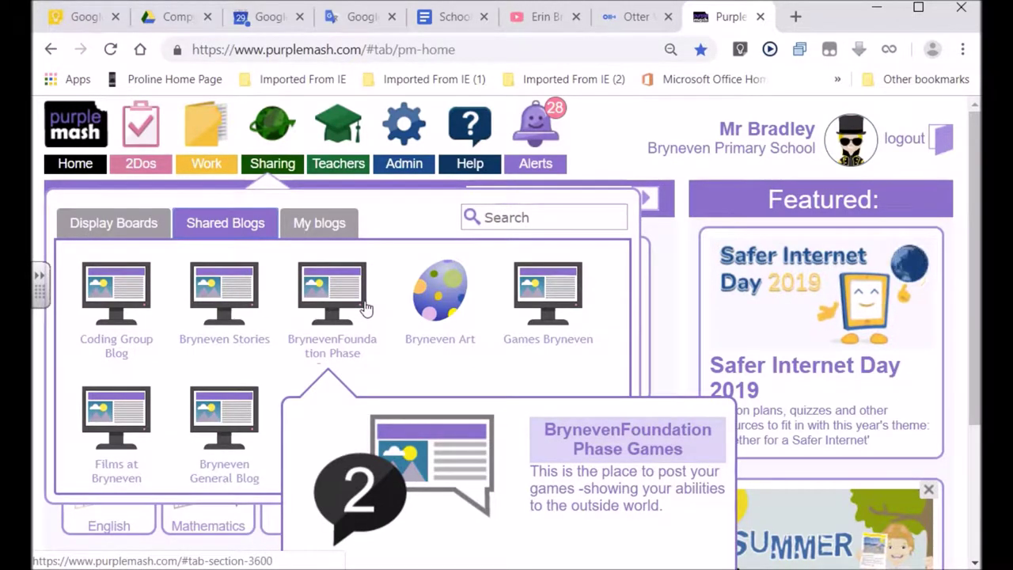
mouse_move(439, 302)
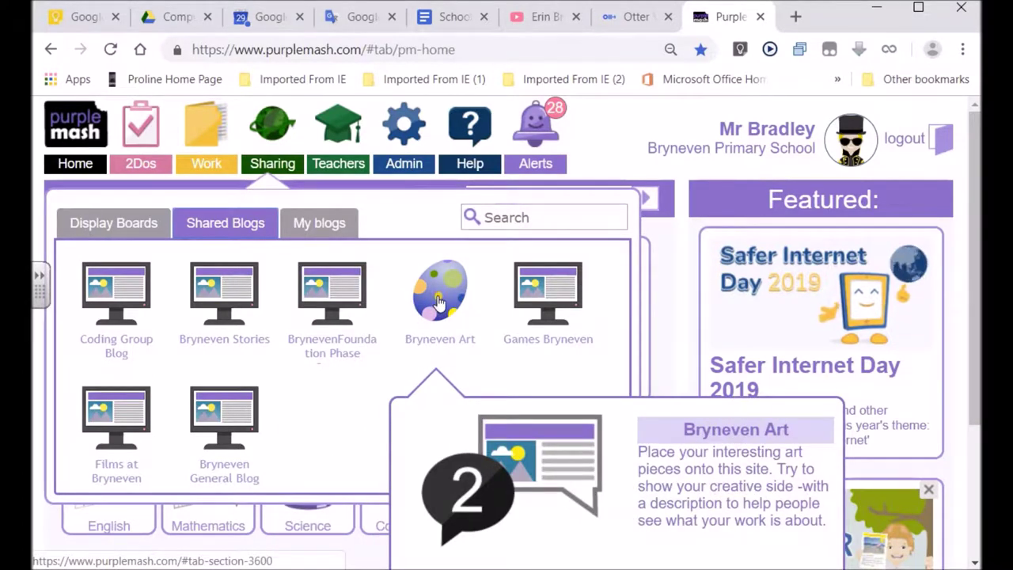
mouse_move(527, 299)
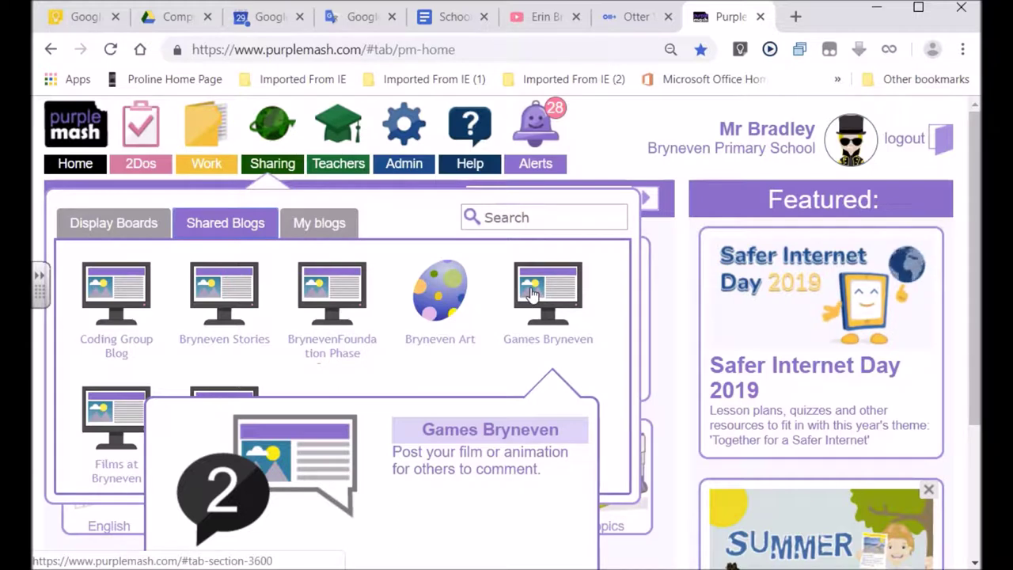
mouse_move(120, 427)
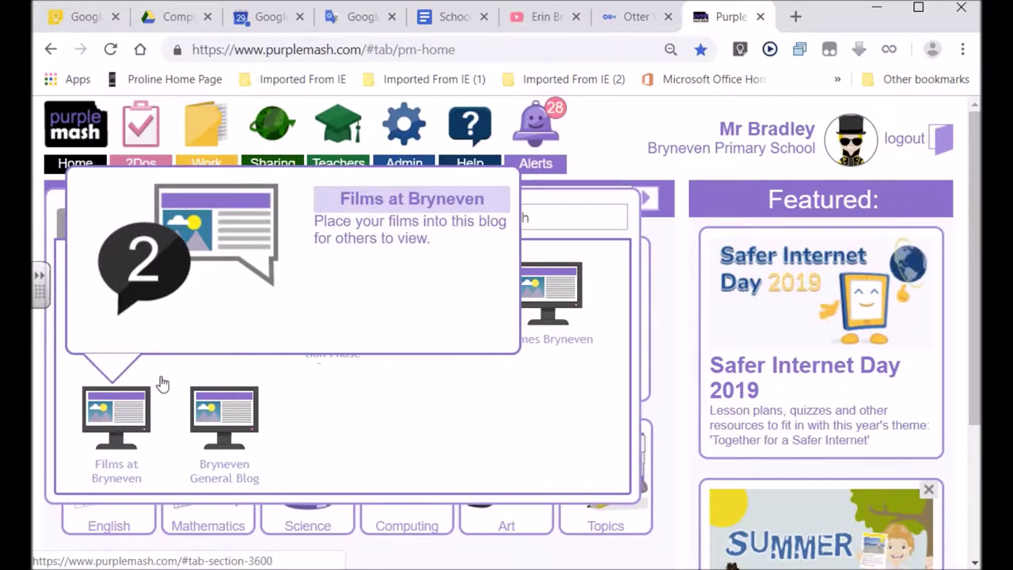
mouse_move(249, 417)
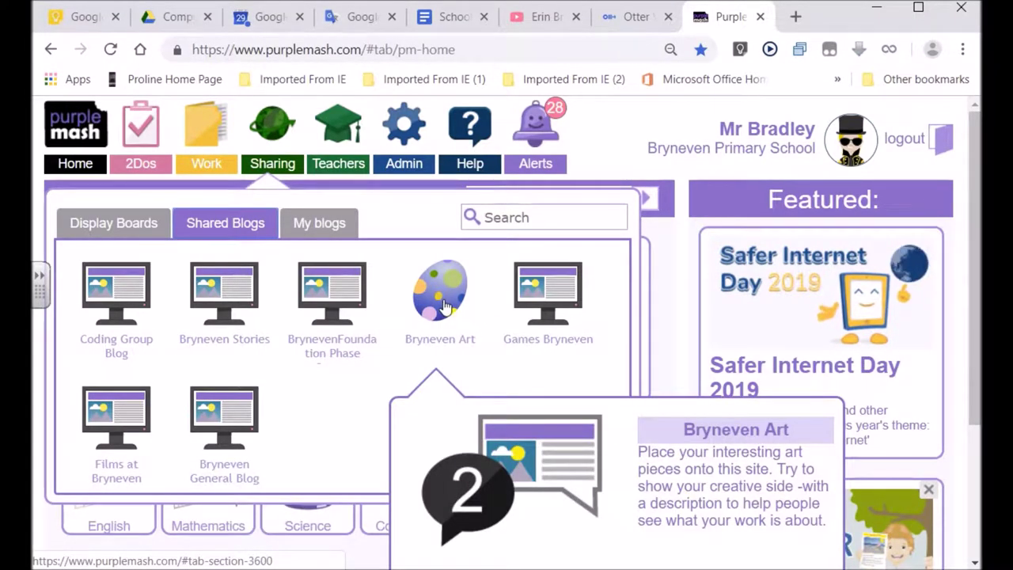
click(445, 305)
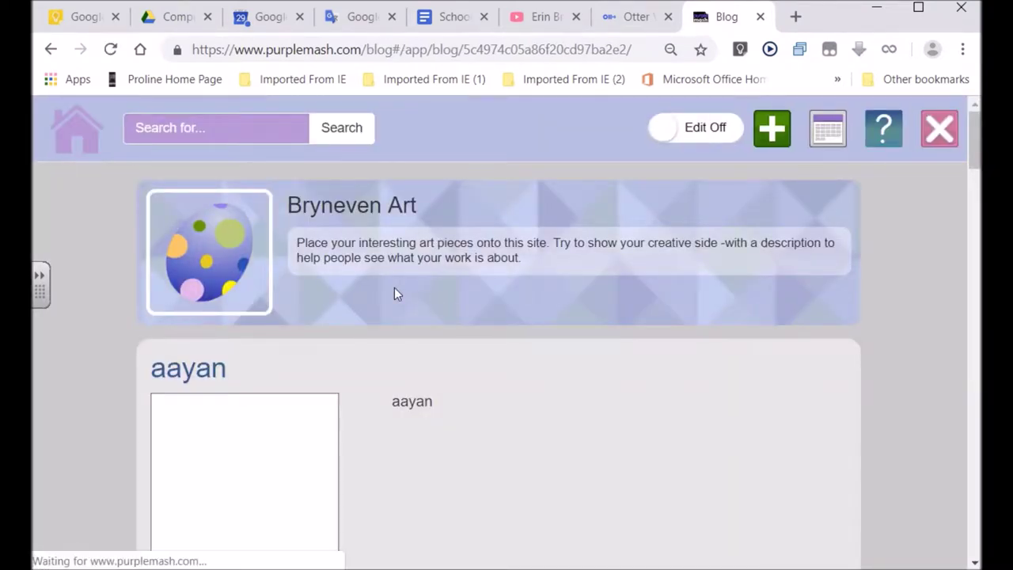
Step: Scroll down the Bryneven Art blog and open the 'spalt' post
scroll(389, 300, down, 5)
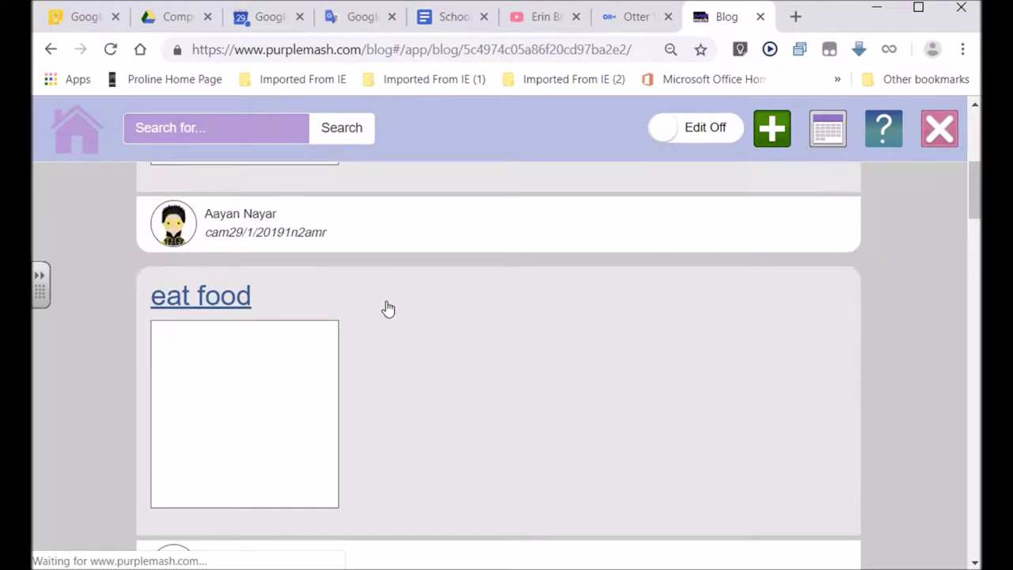
scroll(388, 307, up, 2)
scroll(383, 308, down, 9)
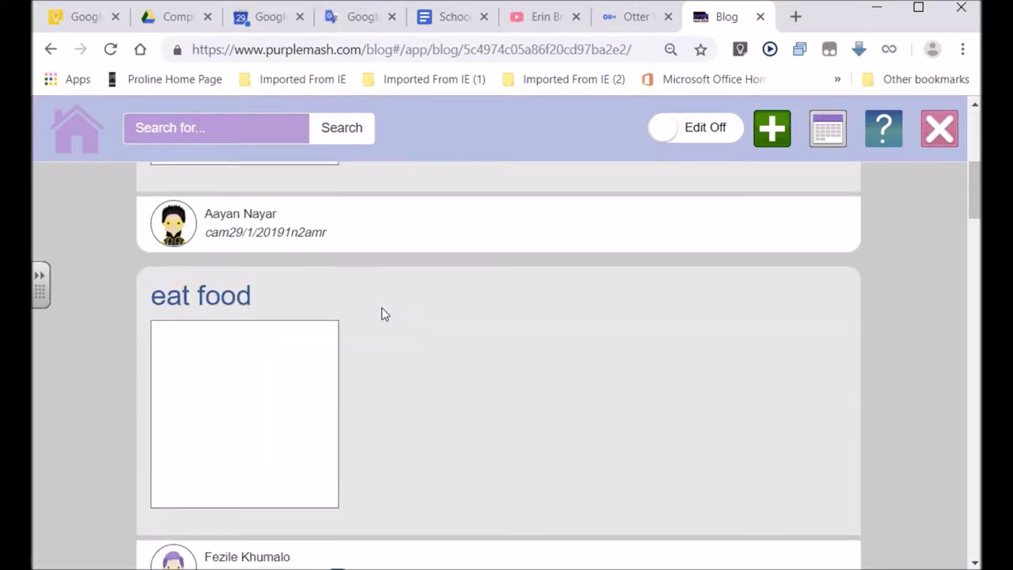
scroll(382, 315, down, 2)
scroll(382, 315, down, 10)
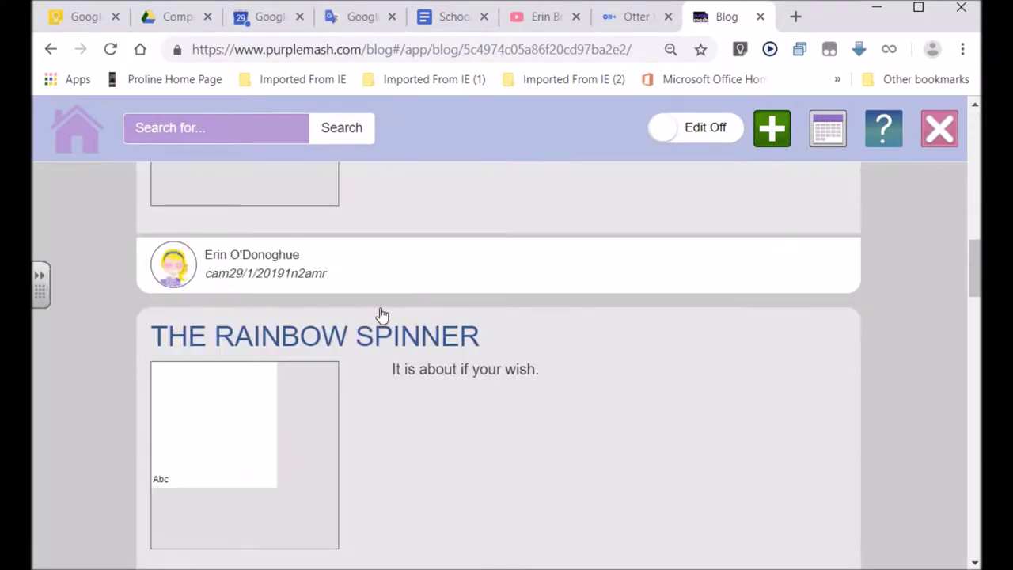
scroll(380, 315, down, 5)
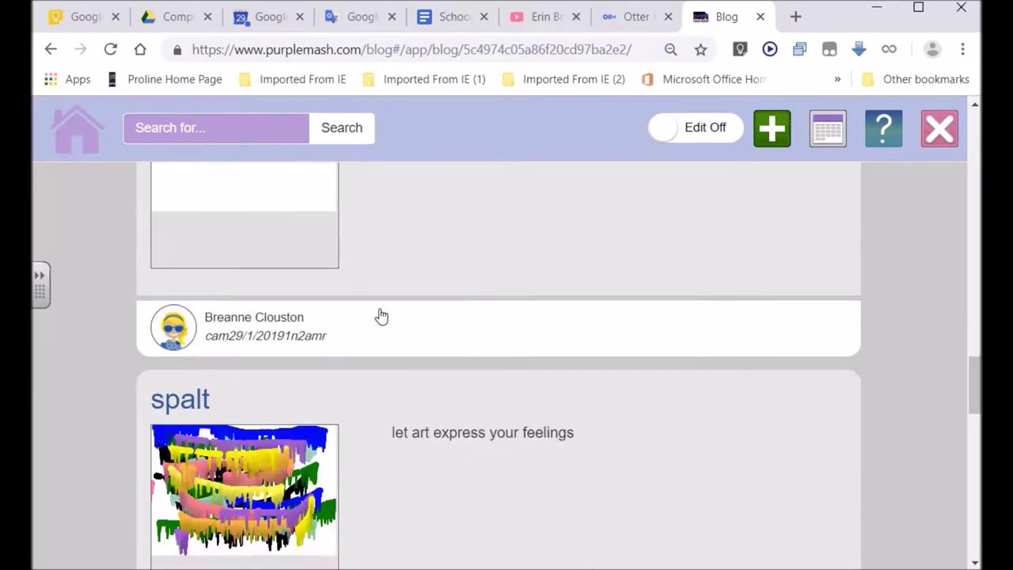
click(215, 435)
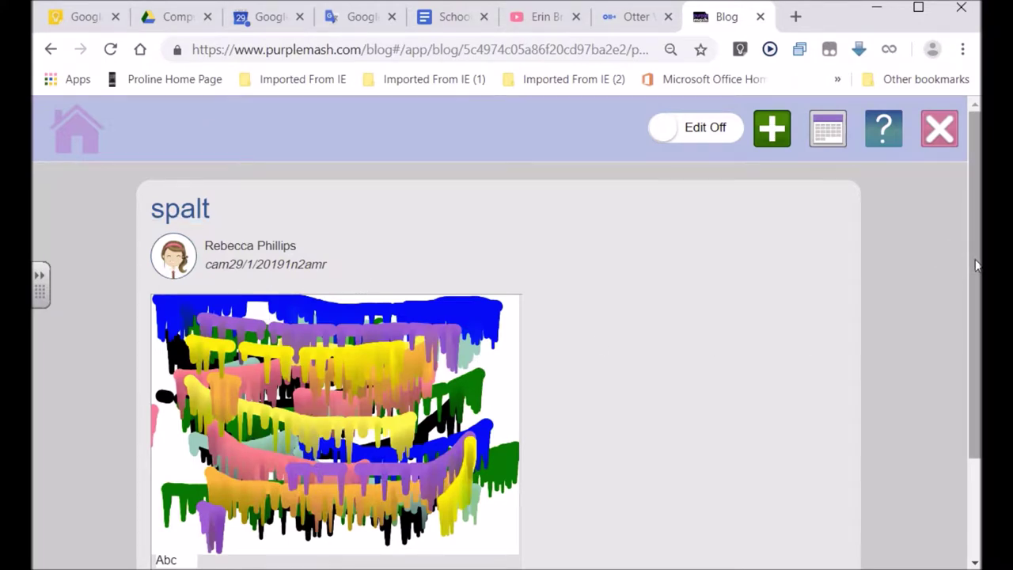
Step: Comment 'I really like the running paint effect in Purple Mash.' on spalt, then return to the posts
scroll(972, 254, down, 2)
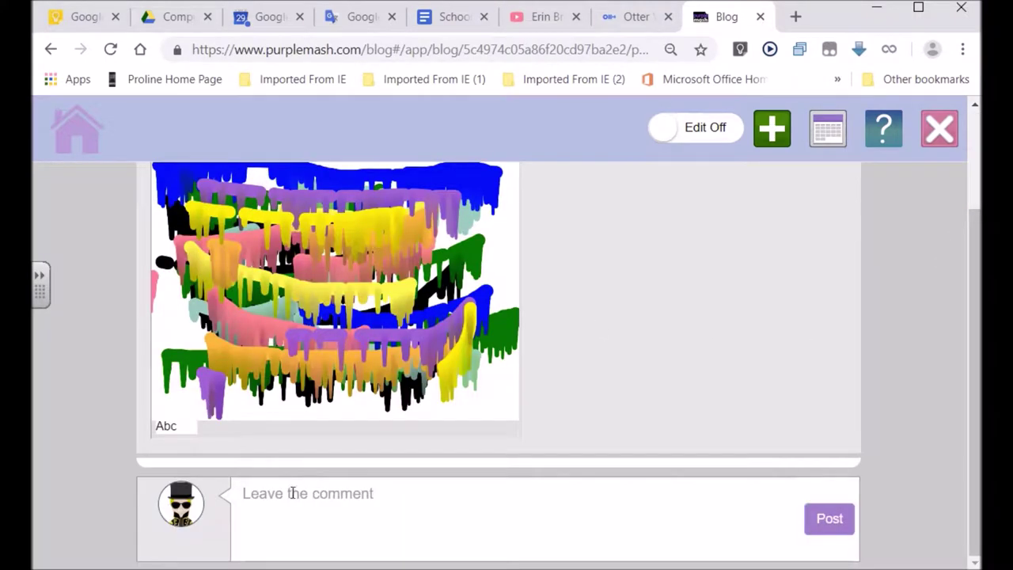
click(289, 492)
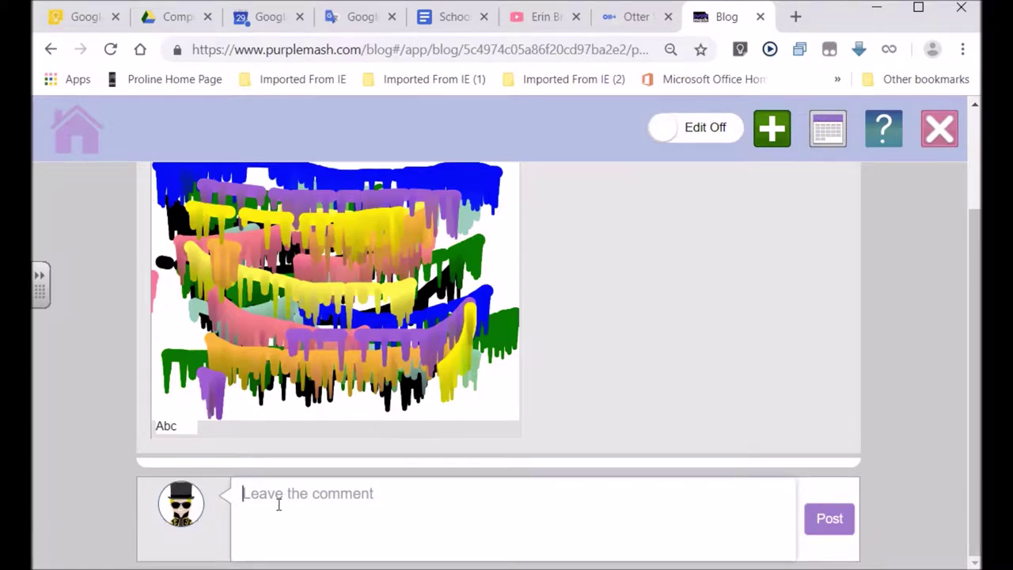
click(279, 505)
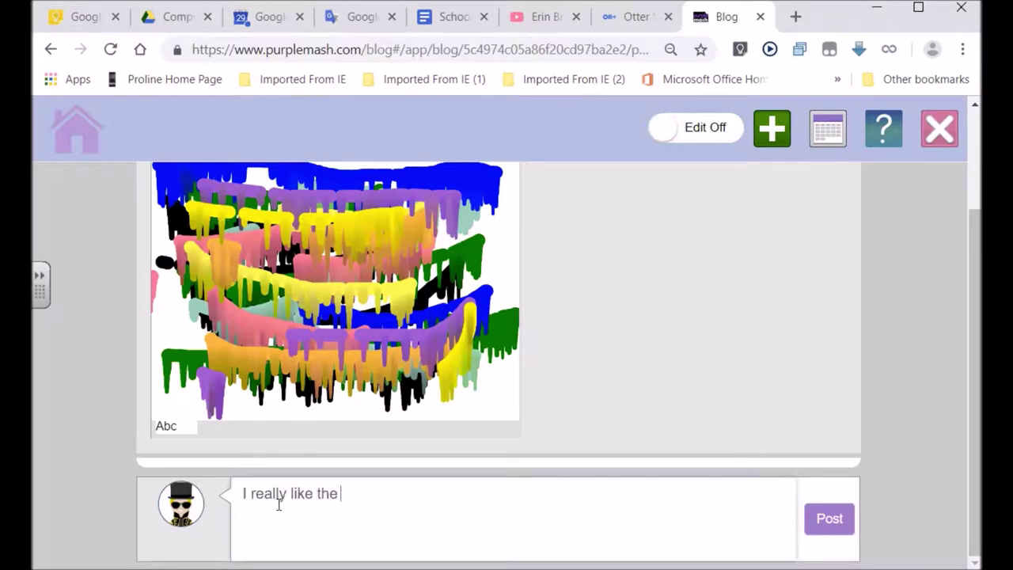
text(I really like the running paint effect in Purple Mash)
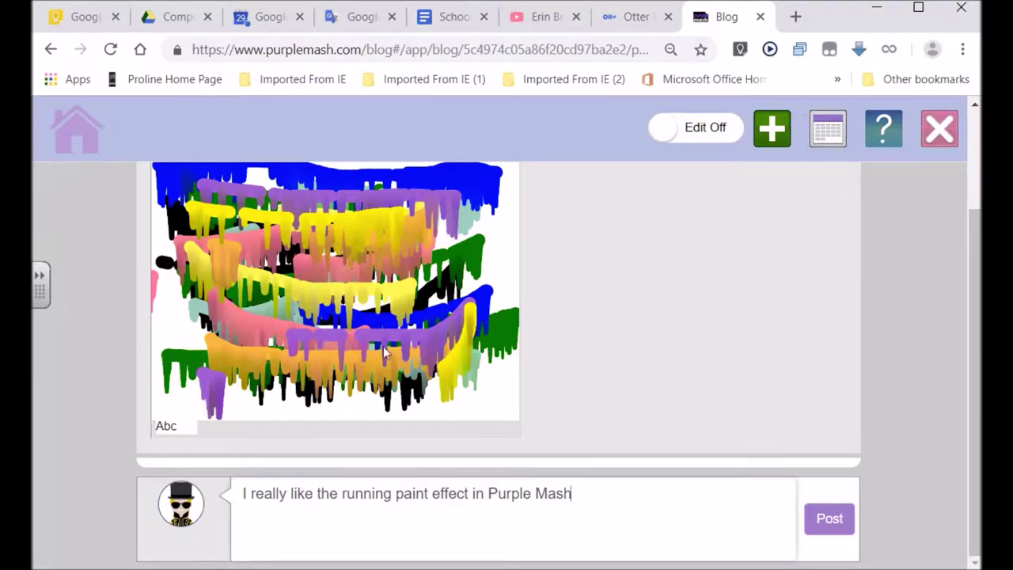
text(.)
click(823, 520)
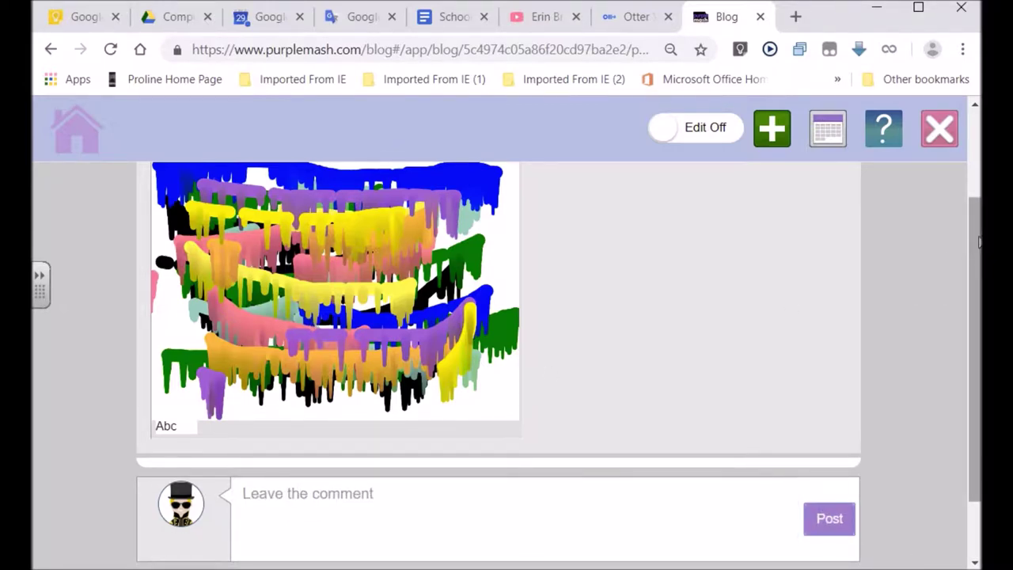
click(50, 49)
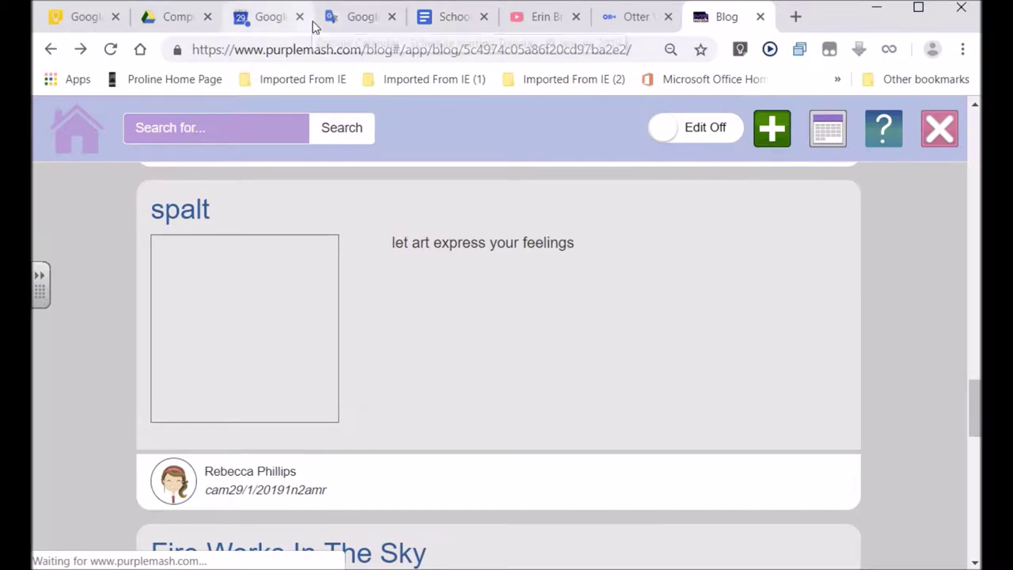
Step: Exit the blog and open the samplePicture painting from My Work
click(953, 135)
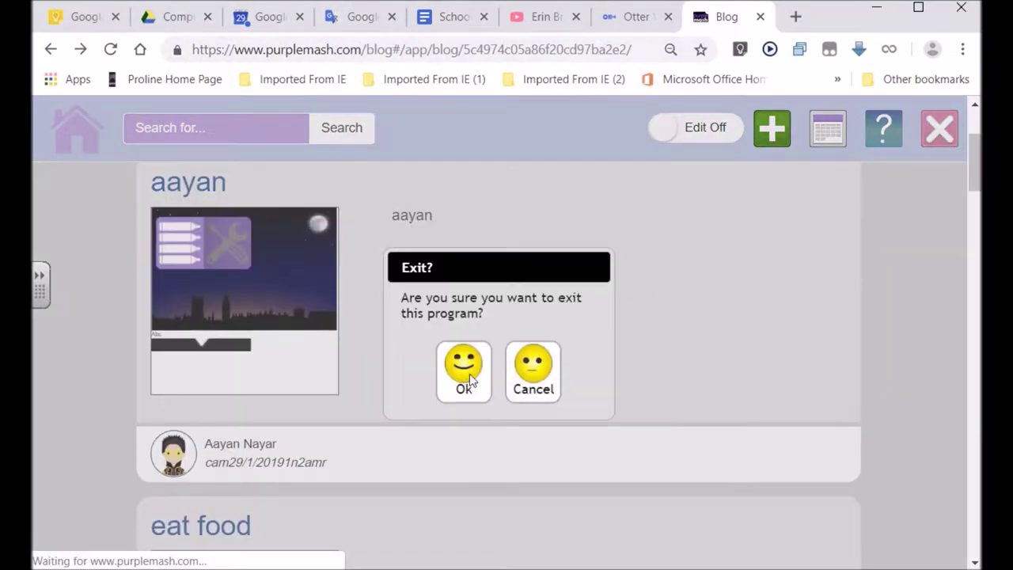
click(467, 379)
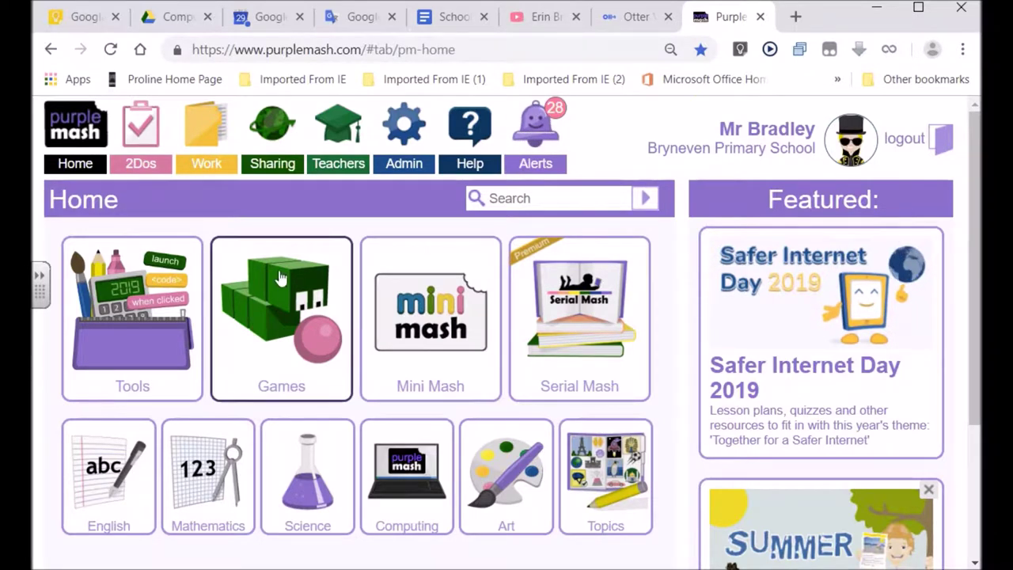
click(190, 153)
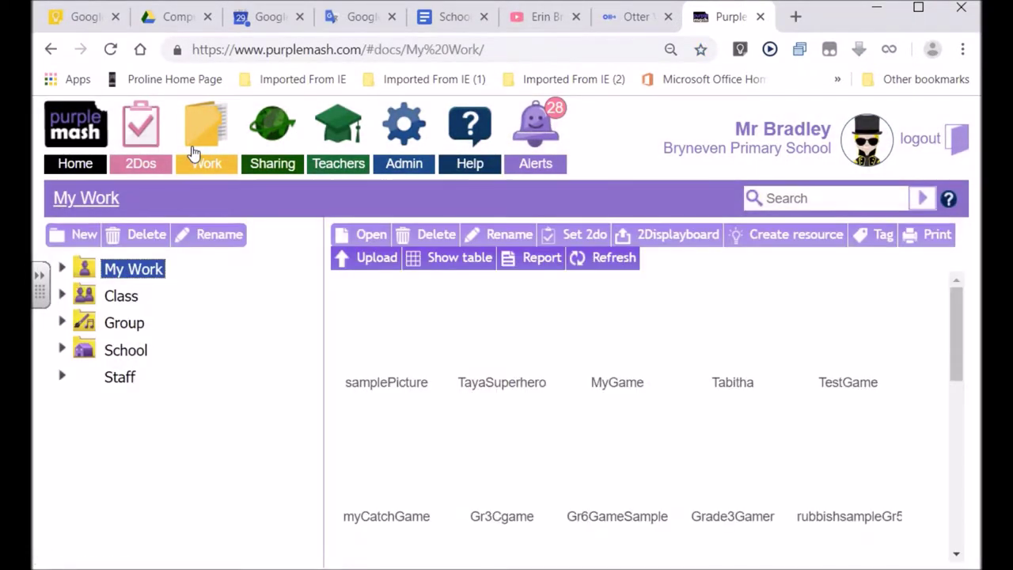
mouse_move(395, 335)
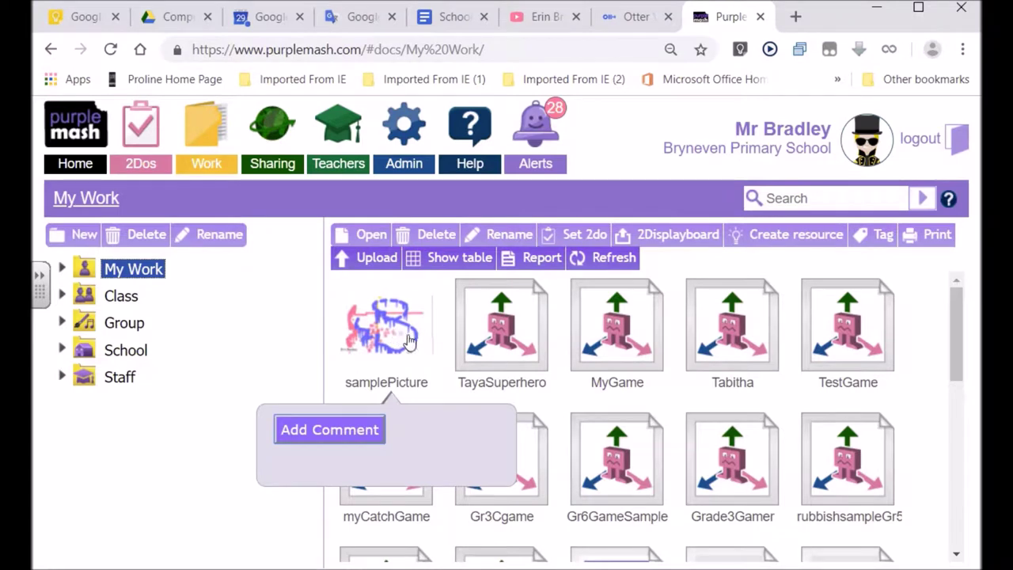
click(395, 340)
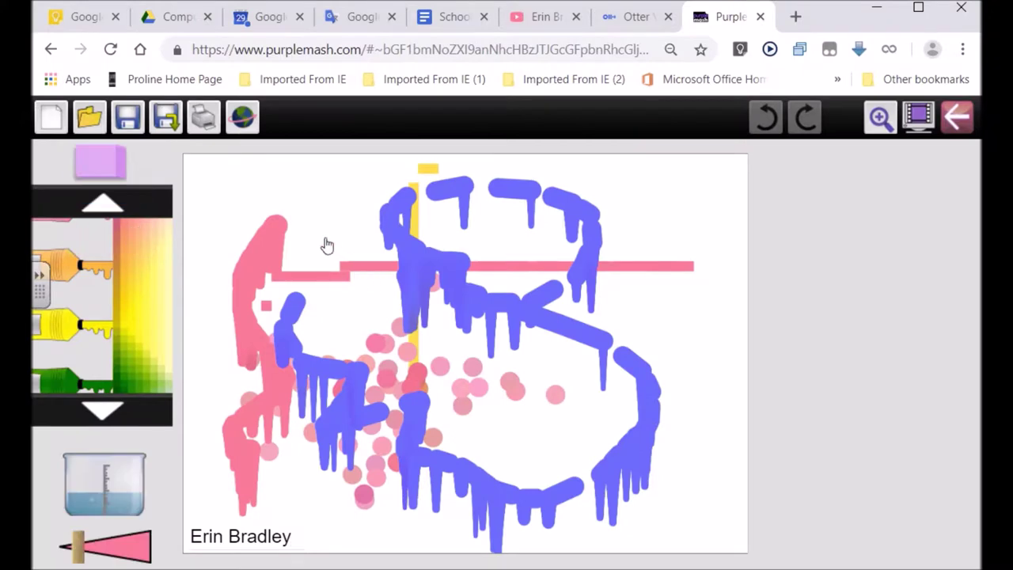
Step: Paint a pink stroke and a yellow blob over the samplePicture painting
drag(406, 299, 348, 303)
click(124, 294)
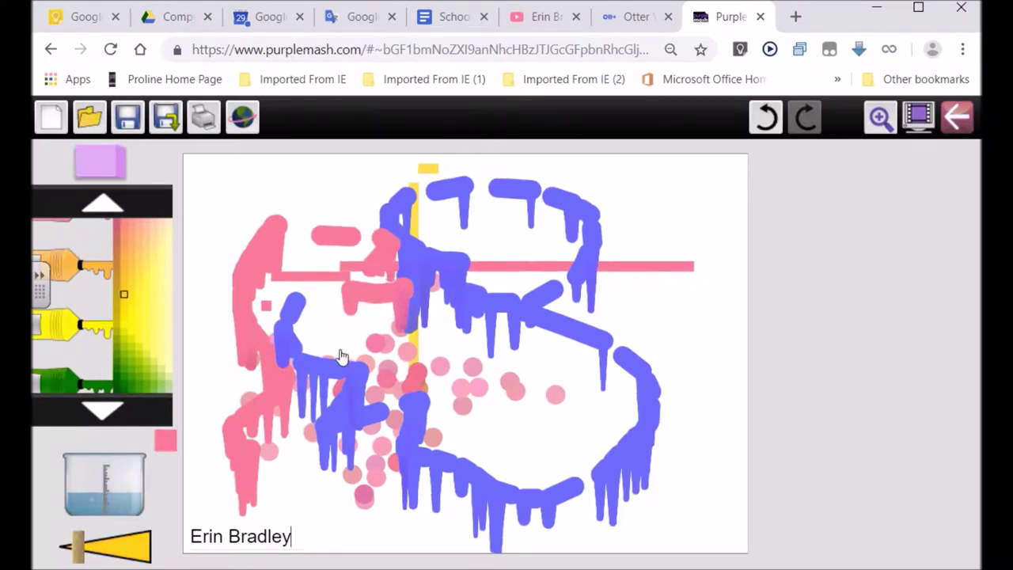
mouse_move(339, 355)
mouse_down()
mouse_move(329, 342)
mouse_move(535, 422)
mouse_move(489, 382)
mouse_up()
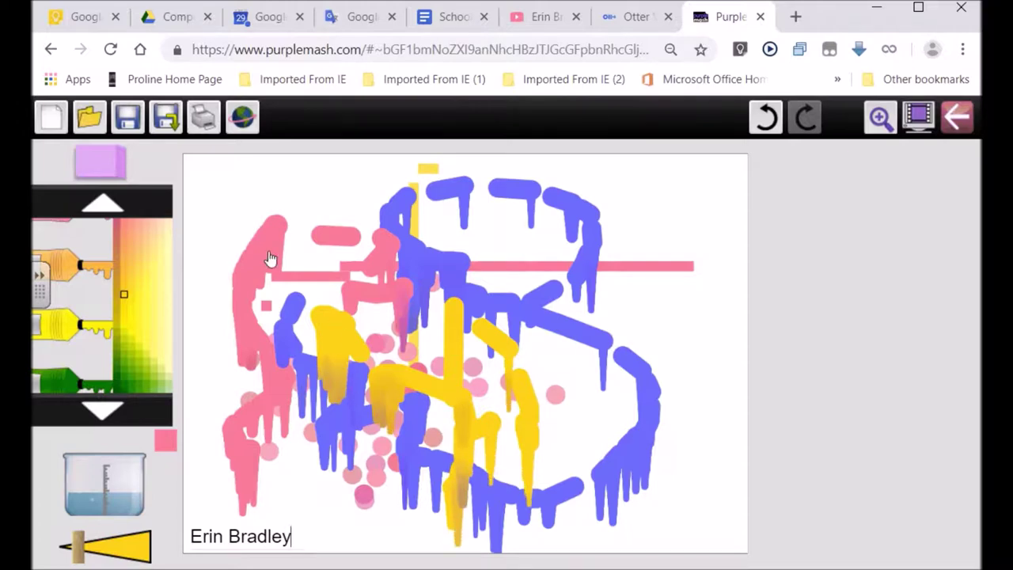
click(52, 123)
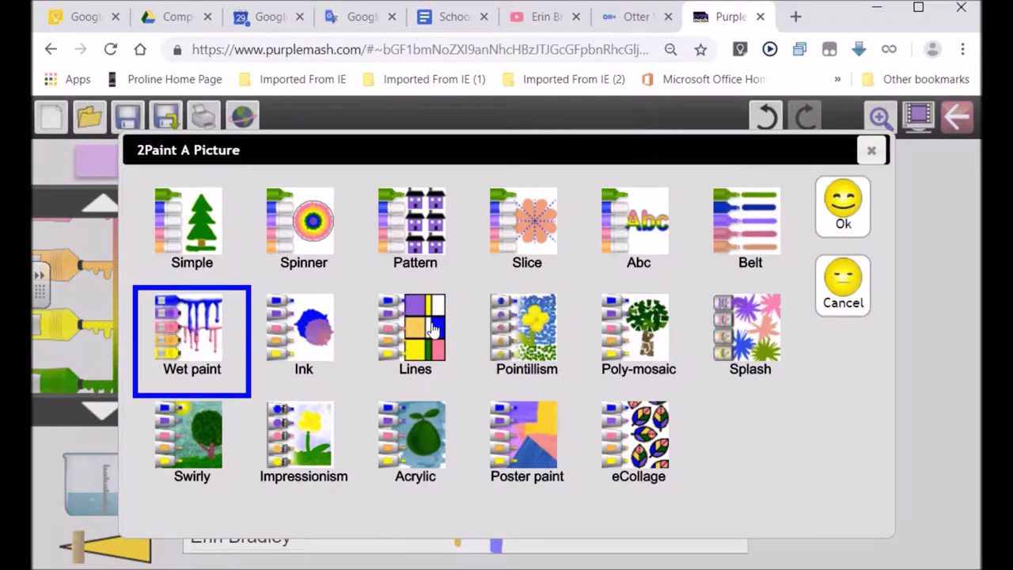
Step: Switch to the Lines style, keeping the picture, and draw pink, yellow and green straight lines
click(461, 330)
key(Return)
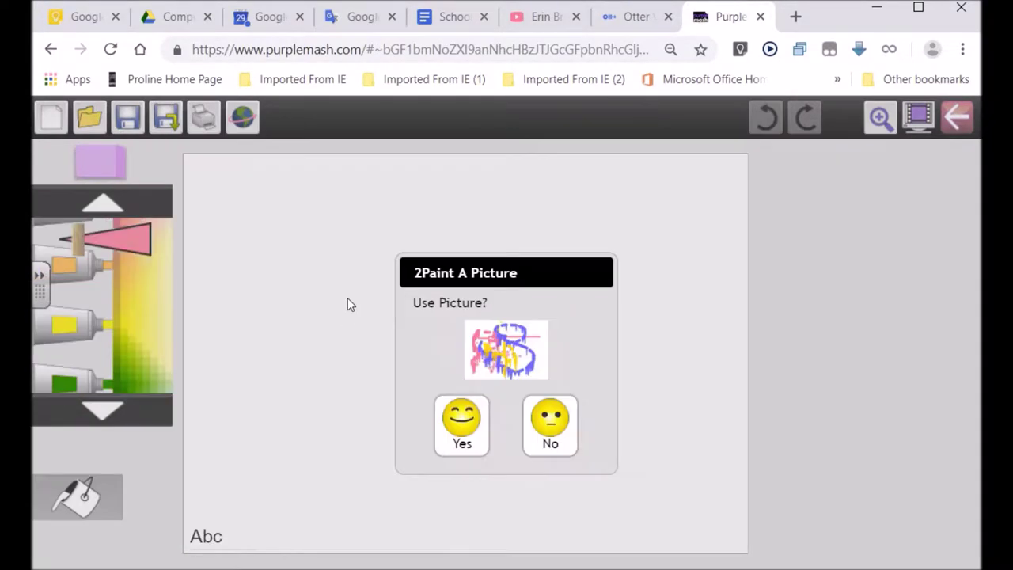
click(466, 424)
drag(285, 308, 674, 306)
click(131, 324)
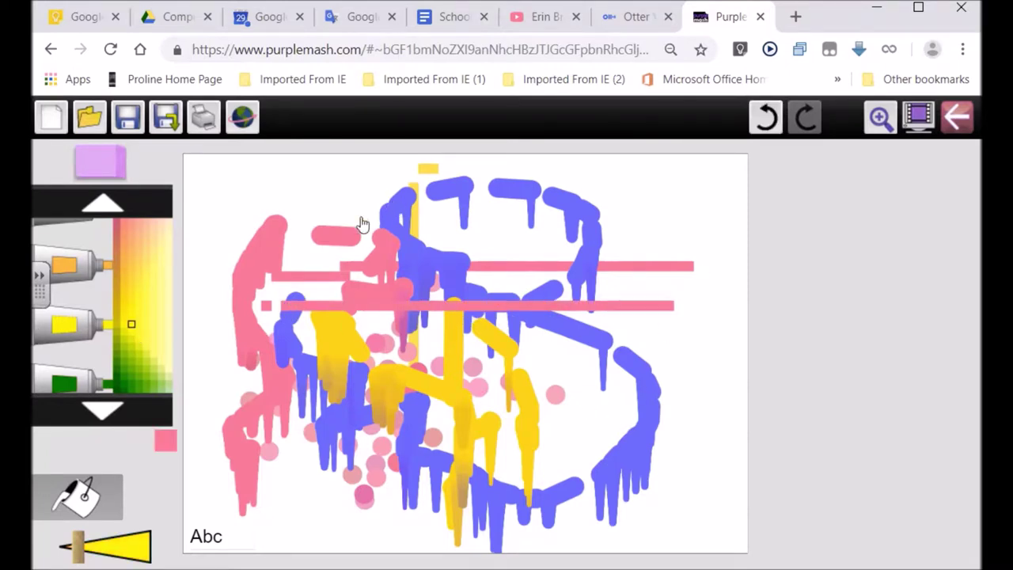
drag(360, 217, 398, 217)
drag(303, 365, 664, 365)
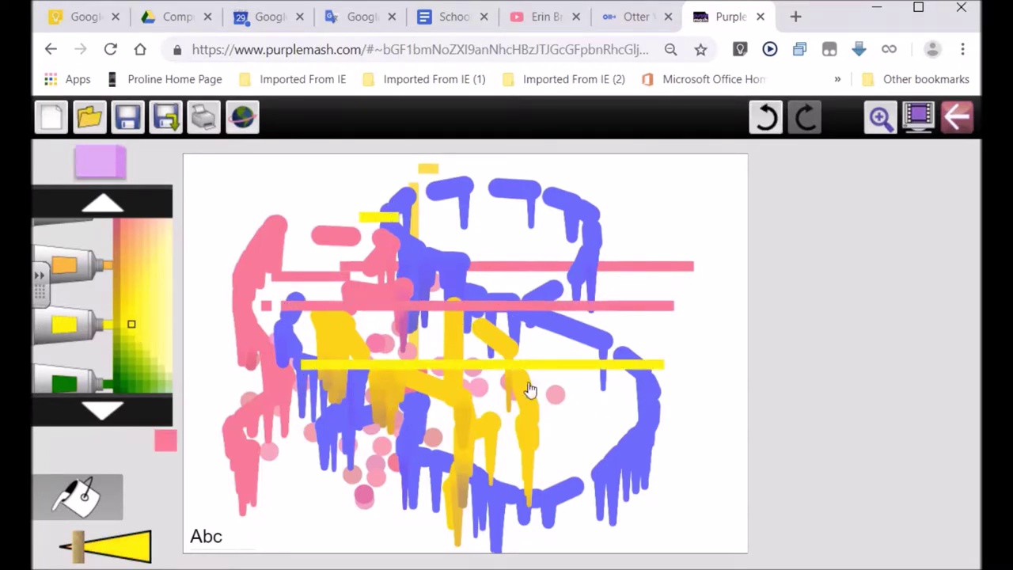
click(130, 374)
drag(362, 443, 496, 443)
drag(536, 412, 428, 412)
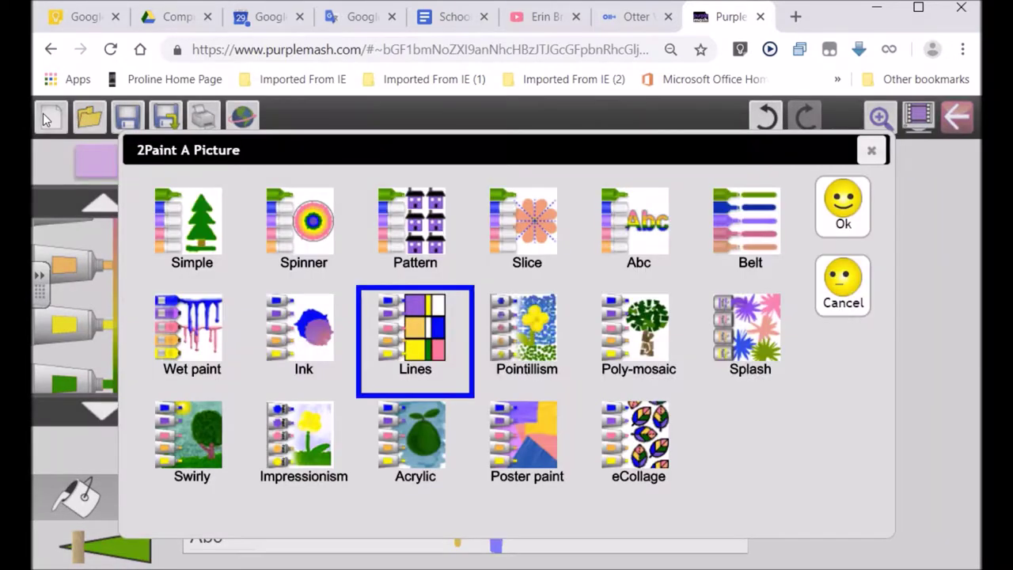
Step: Switch to the Pointillism style, keeping the picture, and dab pink and green dots
click(51, 119)
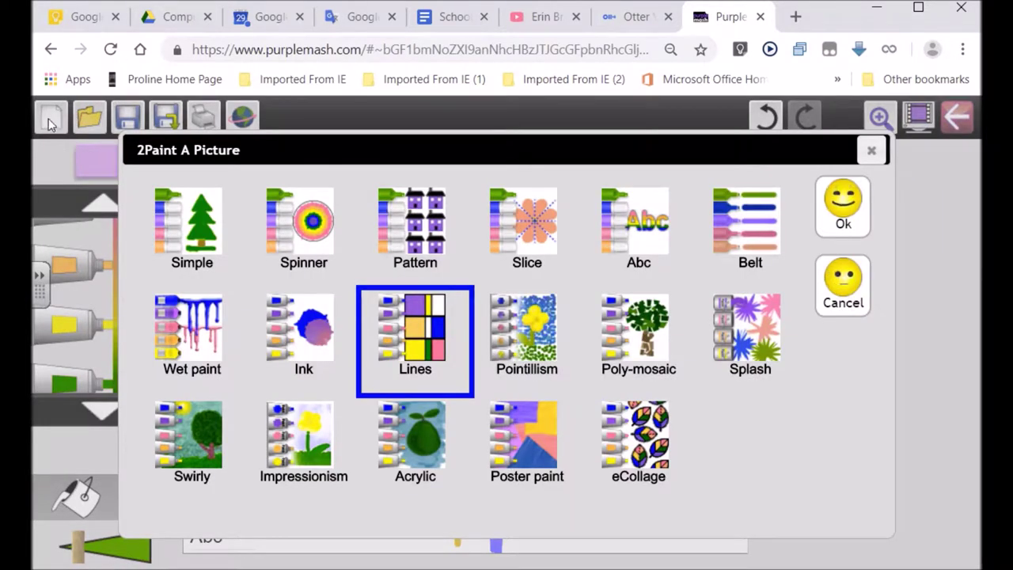
click(543, 341)
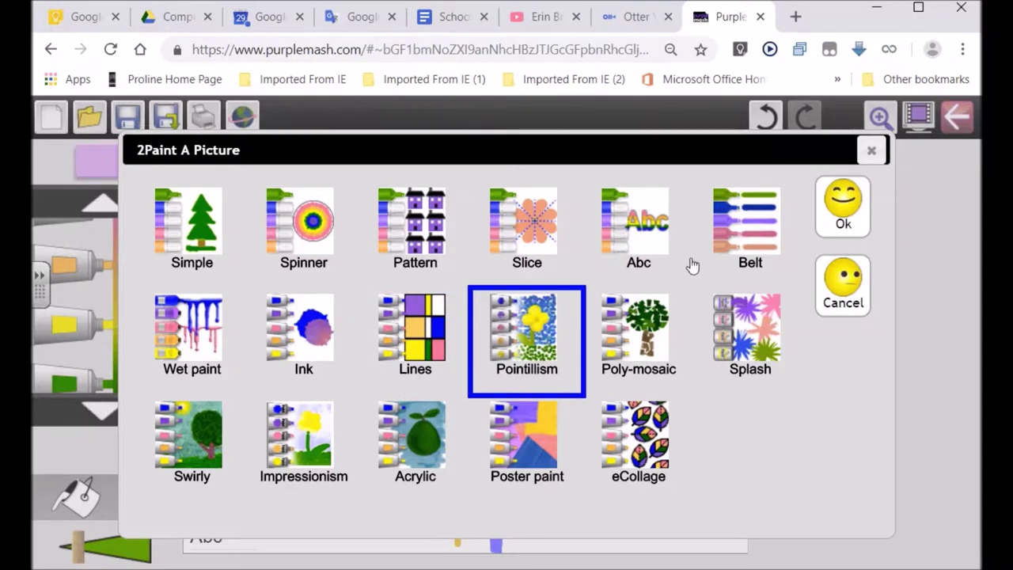
double_click(494, 291)
click(461, 441)
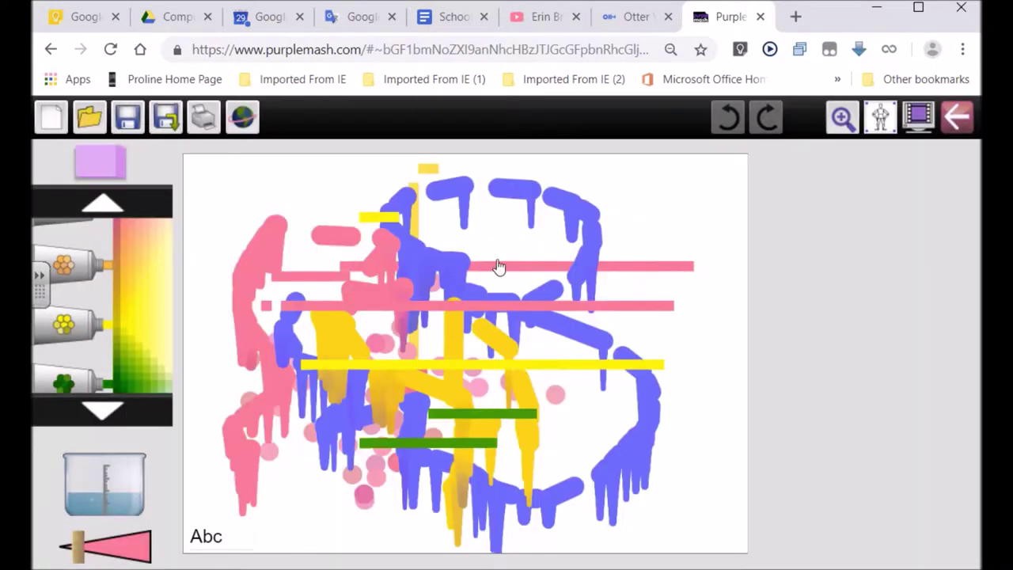
mouse_move(499, 267)
mouse_down()
mouse_move(554, 340)
mouse_move(479, 350)
mouse_up()
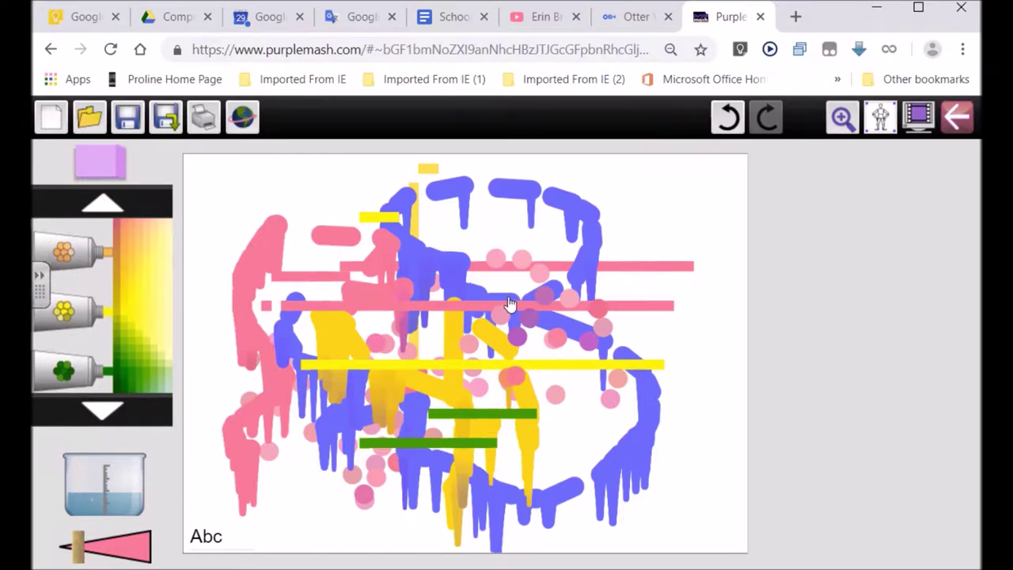
mouse_move(261, 204)
mouse_down()
mouse_move(313, 234)
mouse_move(269, 238)
mouse_move(262, 212)
mouse_up()
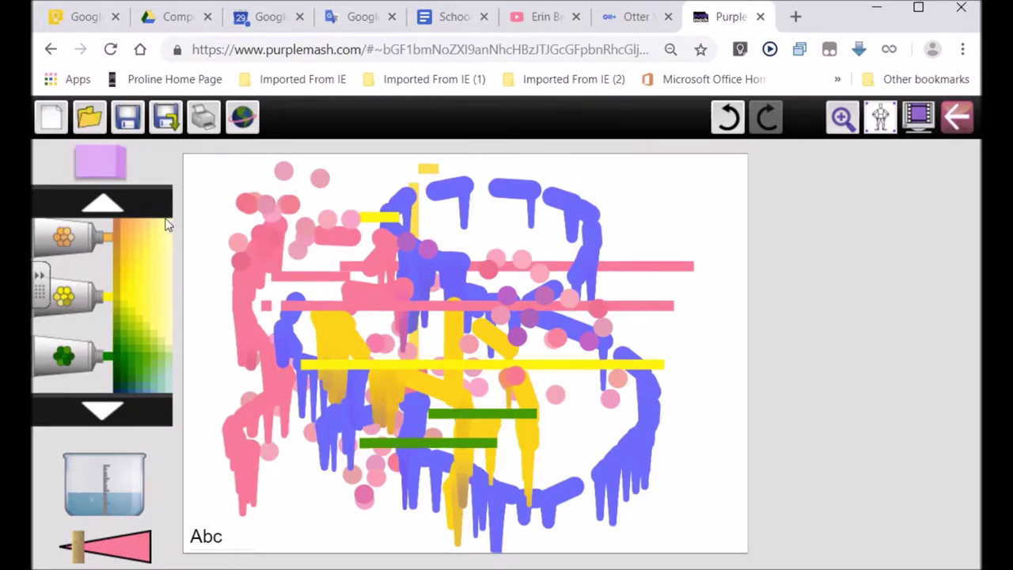
click(127, 348)
mouse_move(485, 332)
mouse_down()
mouse_move(485, 356)
mouse_move(570, 364)
mouse_move(629, 317)
mouse_move(509, 316)
mouse_move(483, 348)
mouse_move(508, 359)
mouse_up()
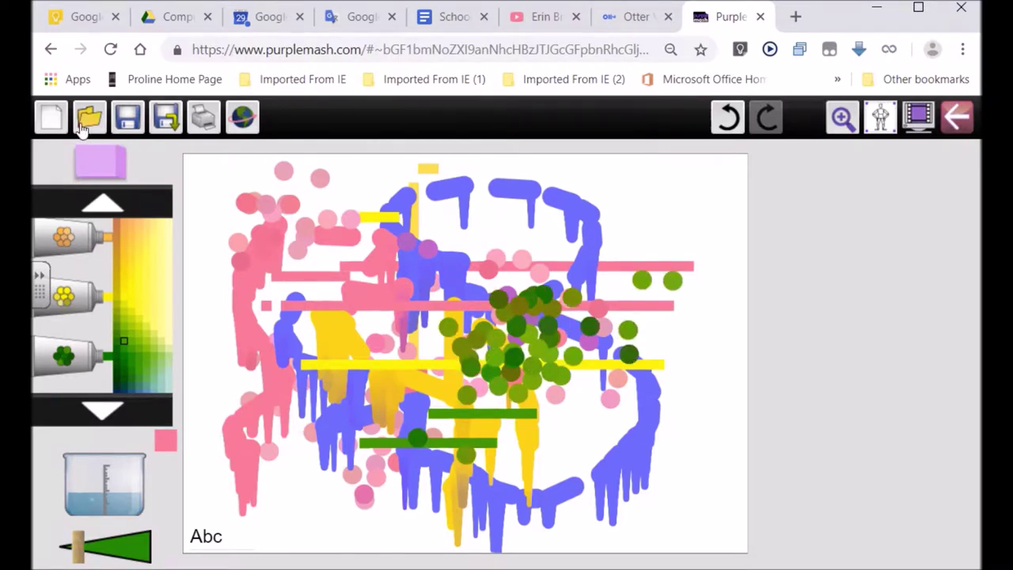
Step: Switch to Poly-mosaic, keeping the picture, and paint green wedges across the top, right and bottom
click(51, 123)
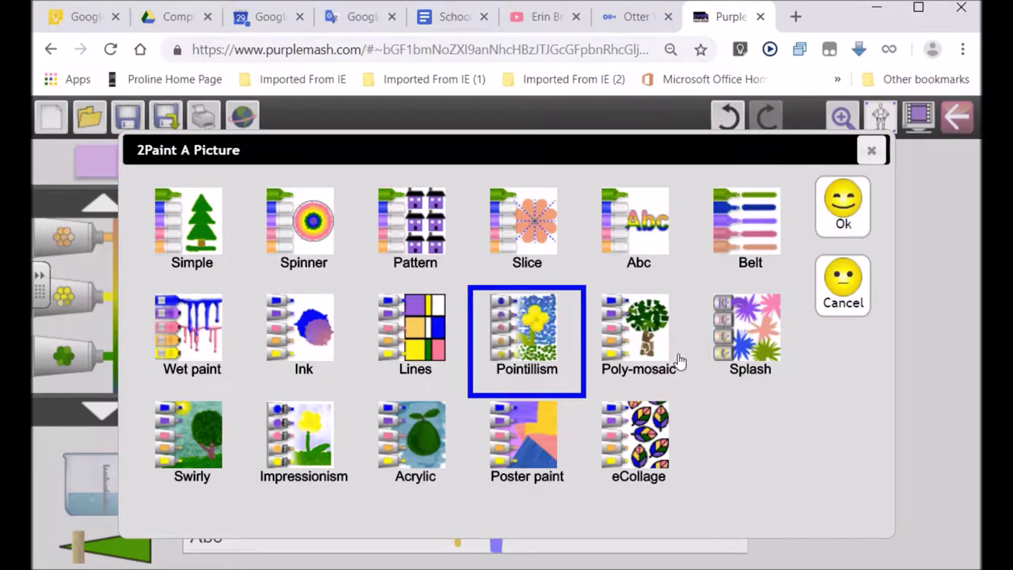
click(654, 348)
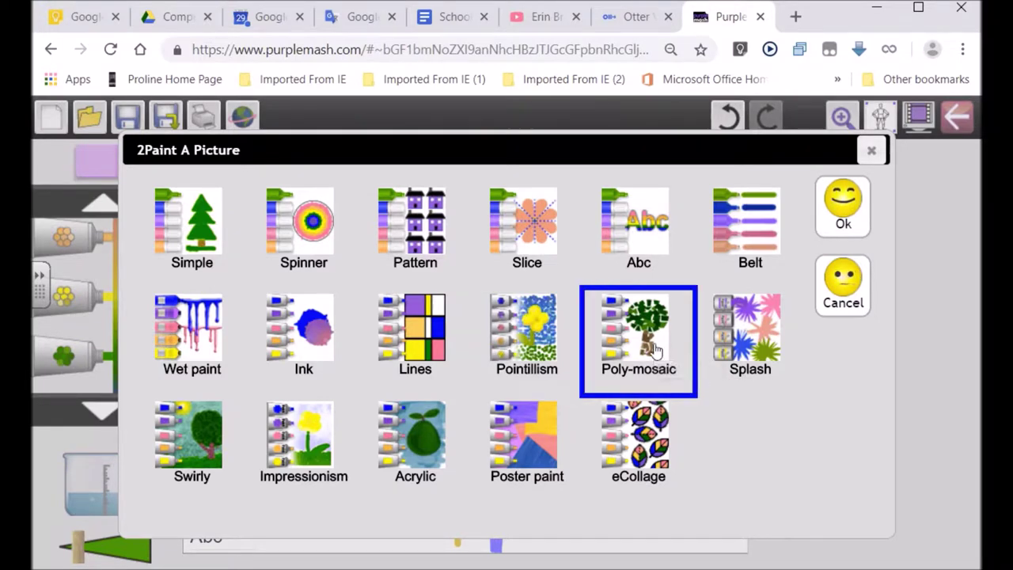
click(844, 223)
click(461, 452)
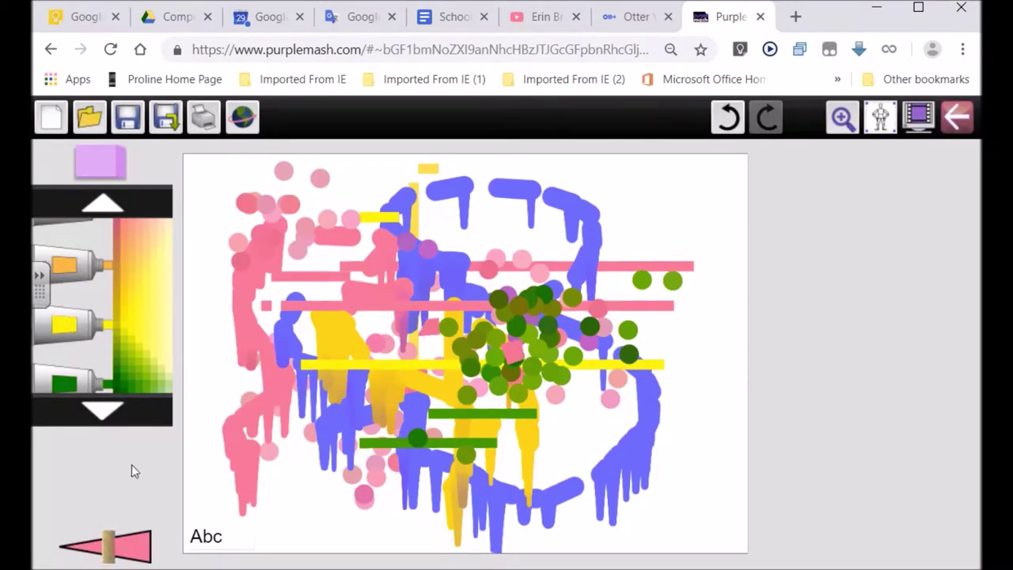
click(123, 353)
drag(337, 239, 344, 215)
drag(434, 237, 426, 208)
mouse_move(516, 210)
mouse_down()
mouse_move(633, 269)
mouse_move(610, 400)
mouse_move(566, 419)
mouse_move(528, 474)
mouse_up()
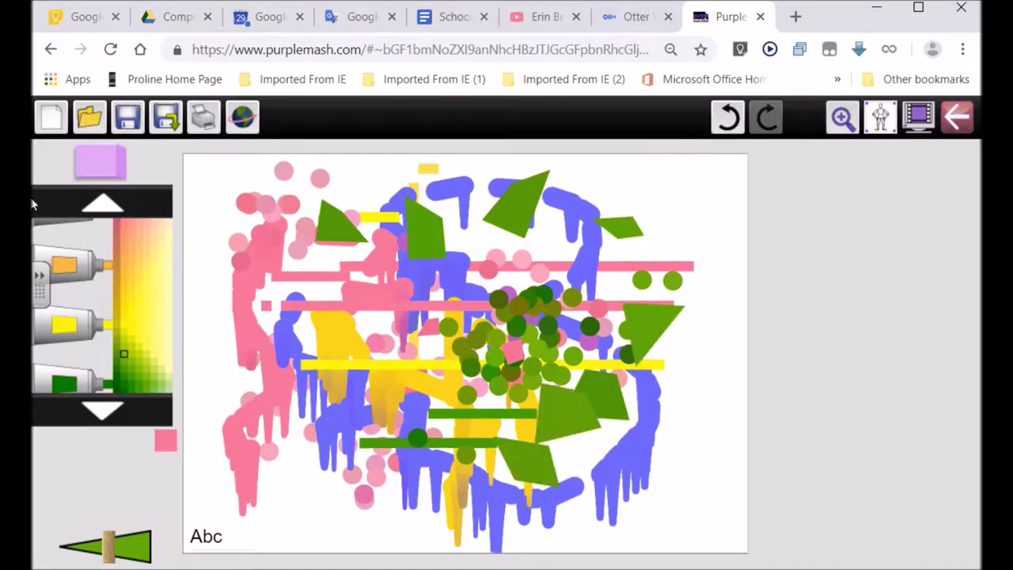
Step: Save the painting as ExampleWork and choose to blog about it on Bryneven Art
click(242, 119)
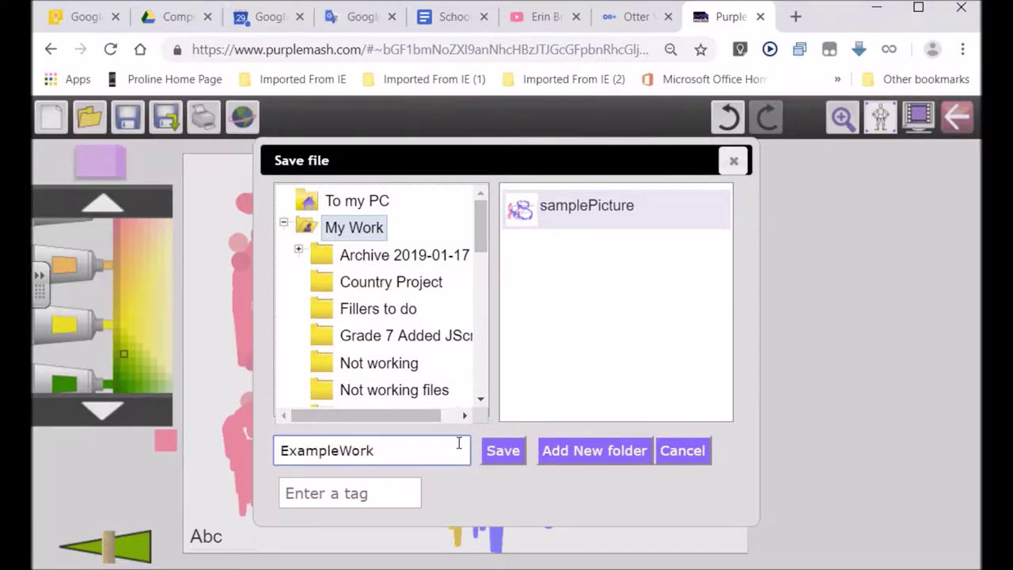
click(511, 450)
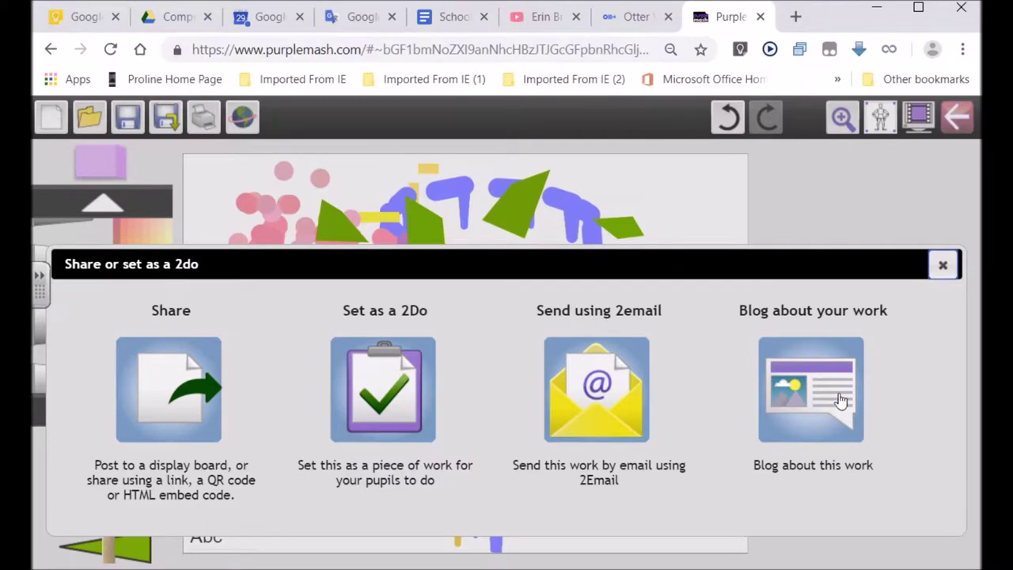
click(803, 396)
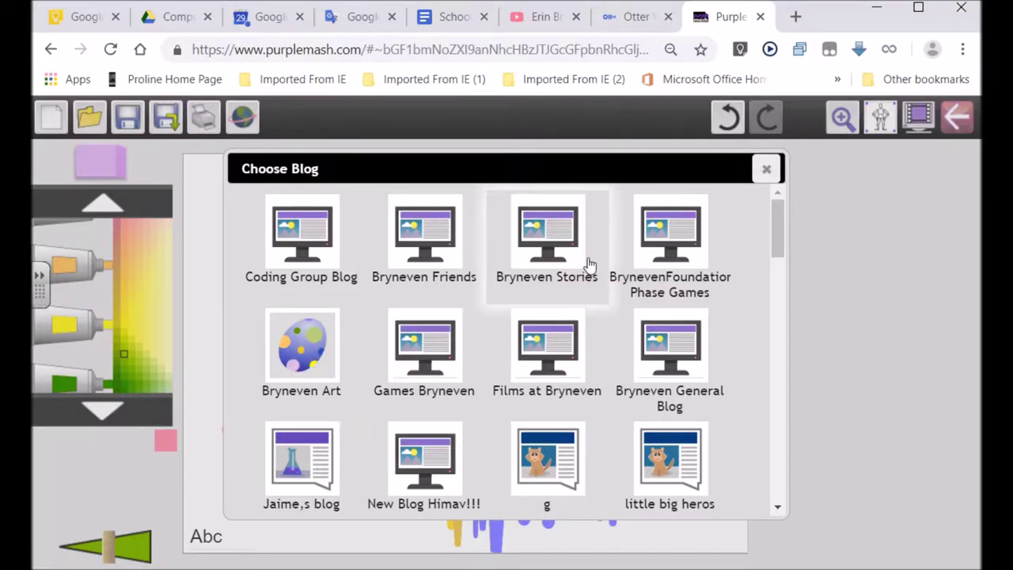
click(311, 354)
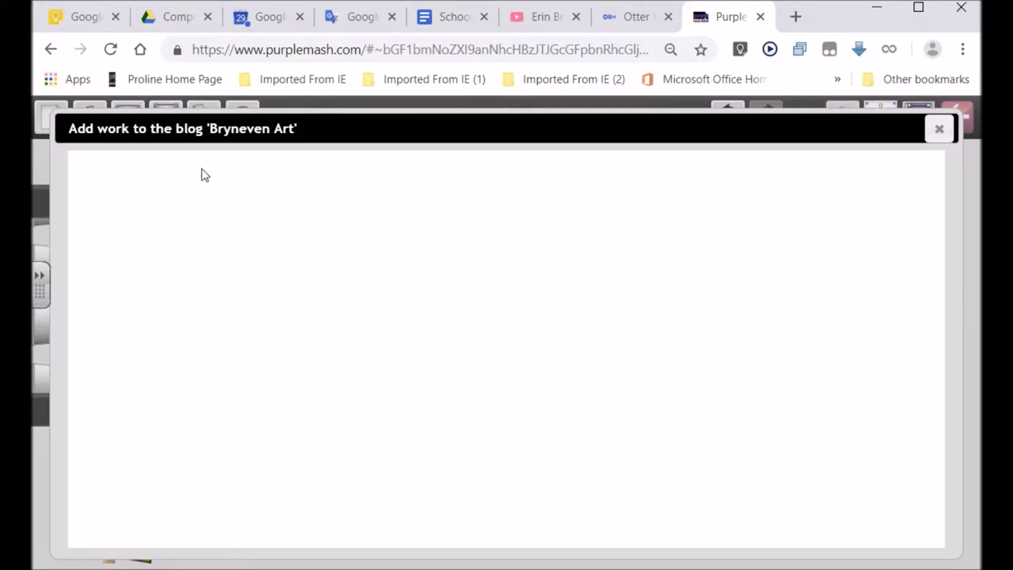
Step: Post the painting titled 'example' with a short 5A summary, then dismiss the confirmation
click(194, 204)
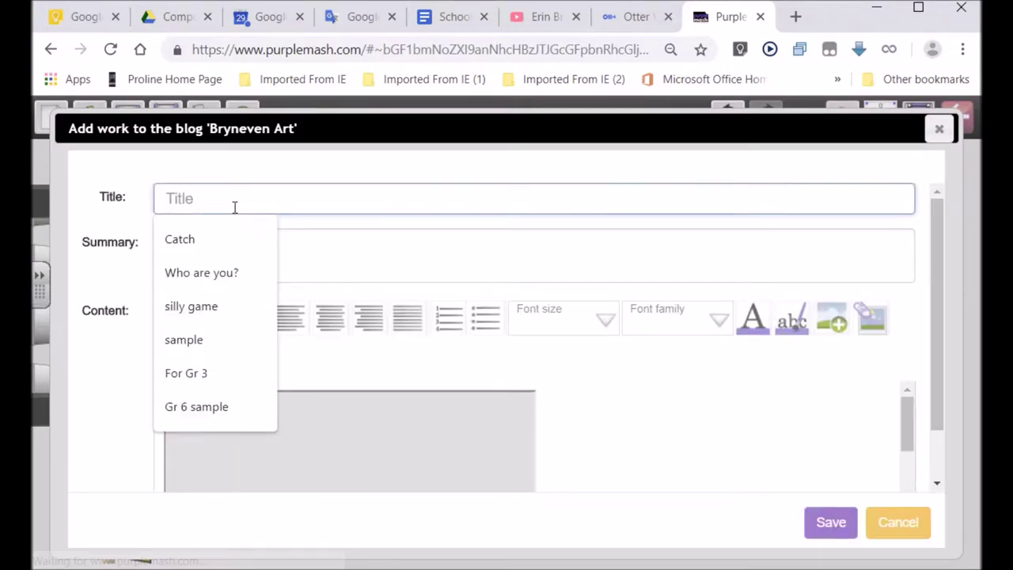
text(example)
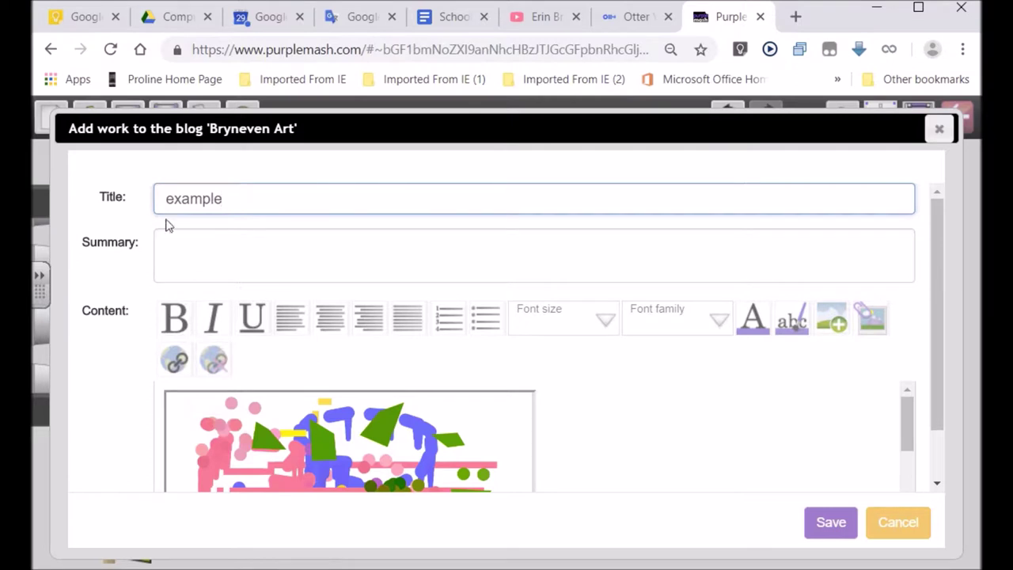
click(195, 230)
text(t)
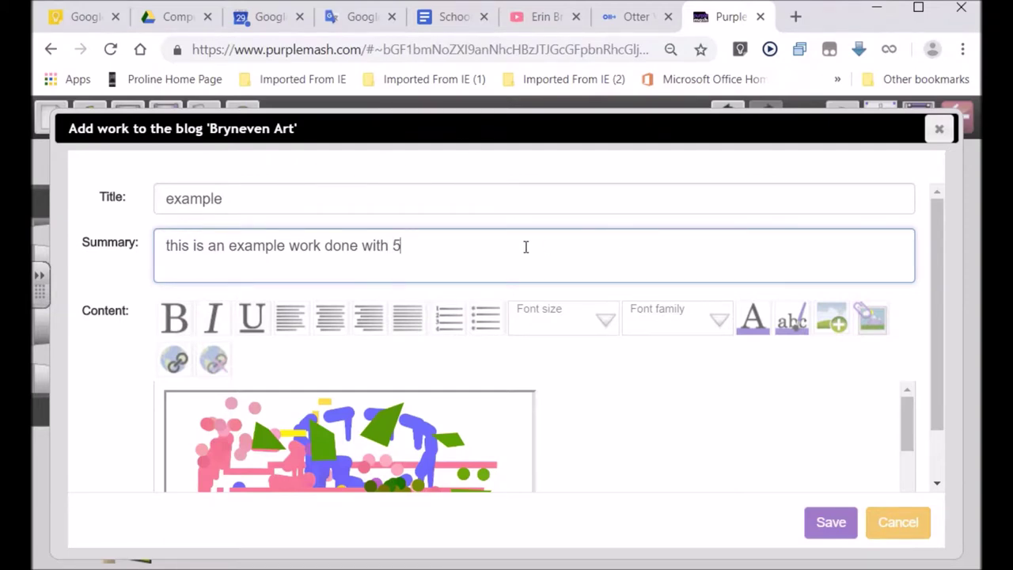
click(830, 528)
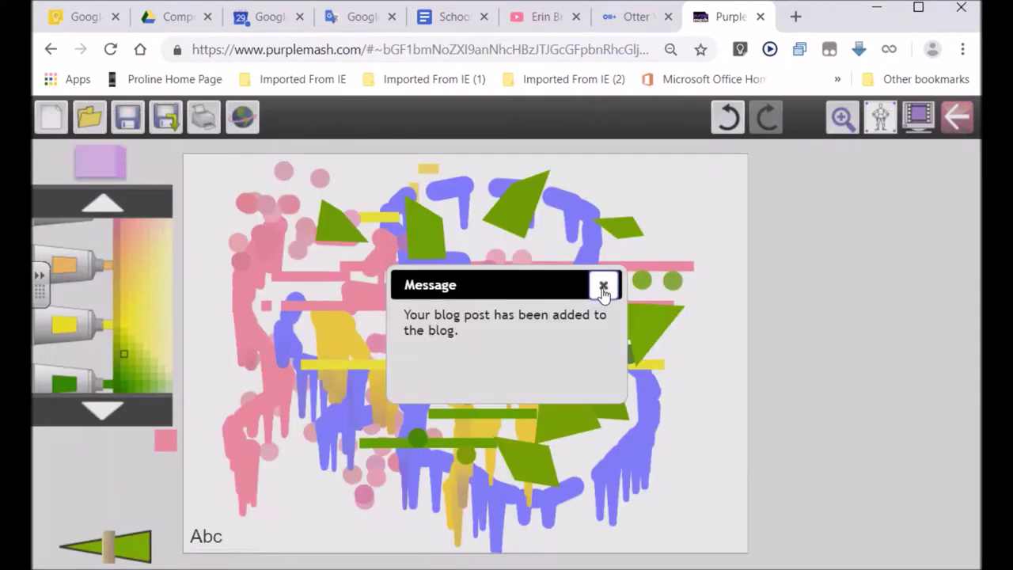
click(603, 285)
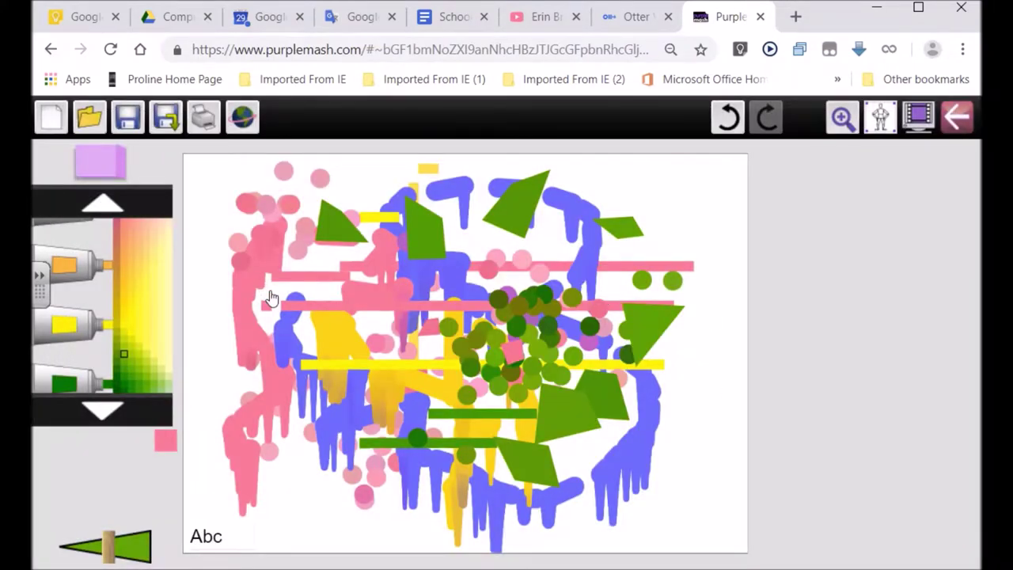
Step: Exit the paint editor and view the example post on the Bryneven Art blog
click(958, 117)
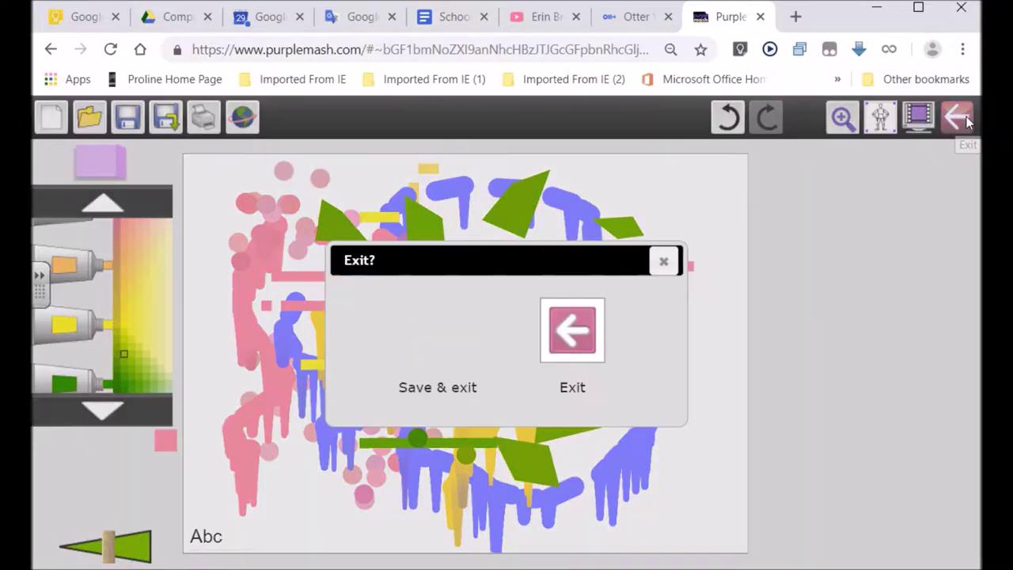
click(573, 346)
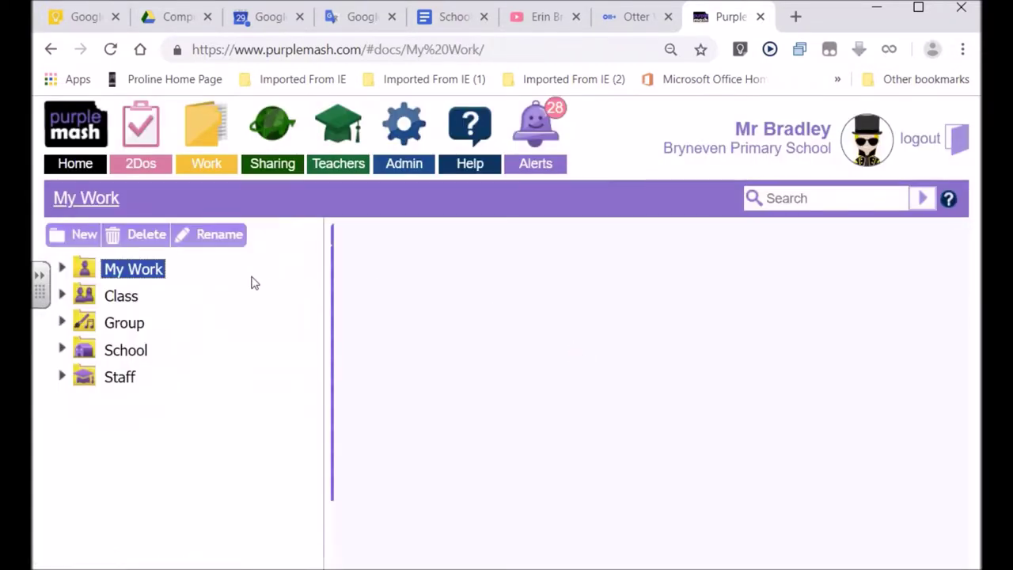
click(273, 156)
click(247, 225)
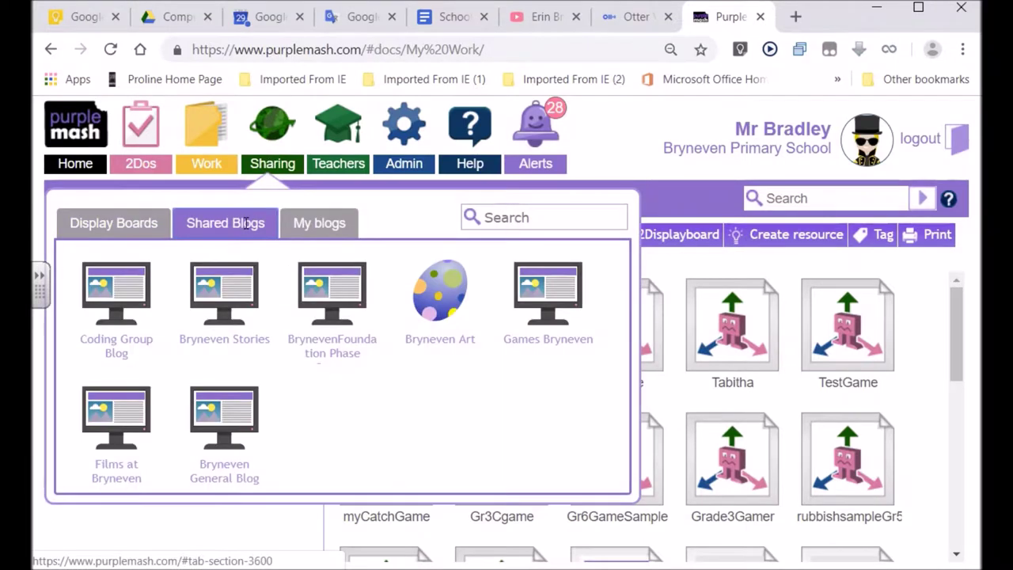
click(446, 315)
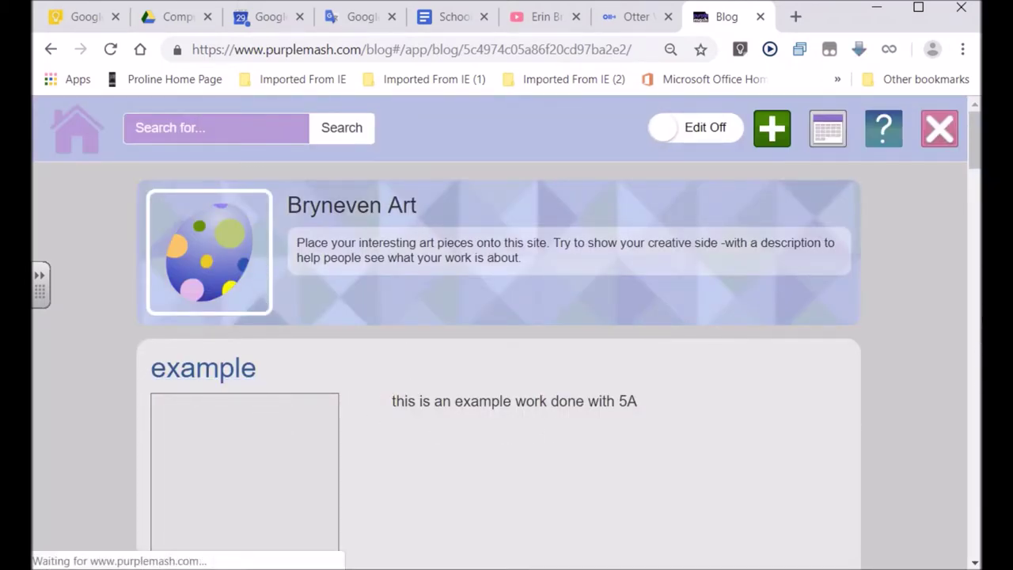
mouse_move(969, 136)
mouse_down()
mouse_move(975, 194)
mouse_move(980, 148)
mouse_up()
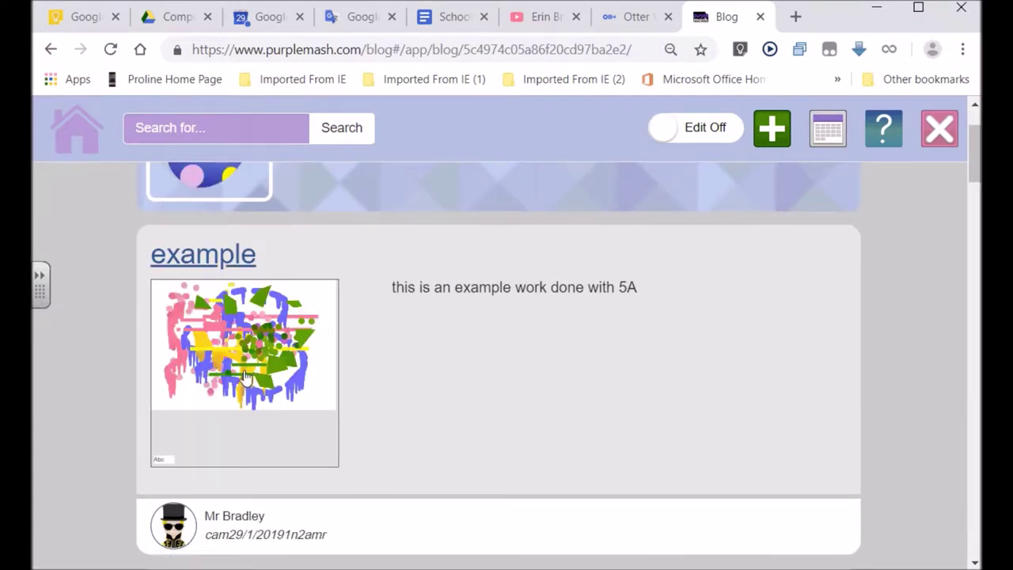
click(500, 358)
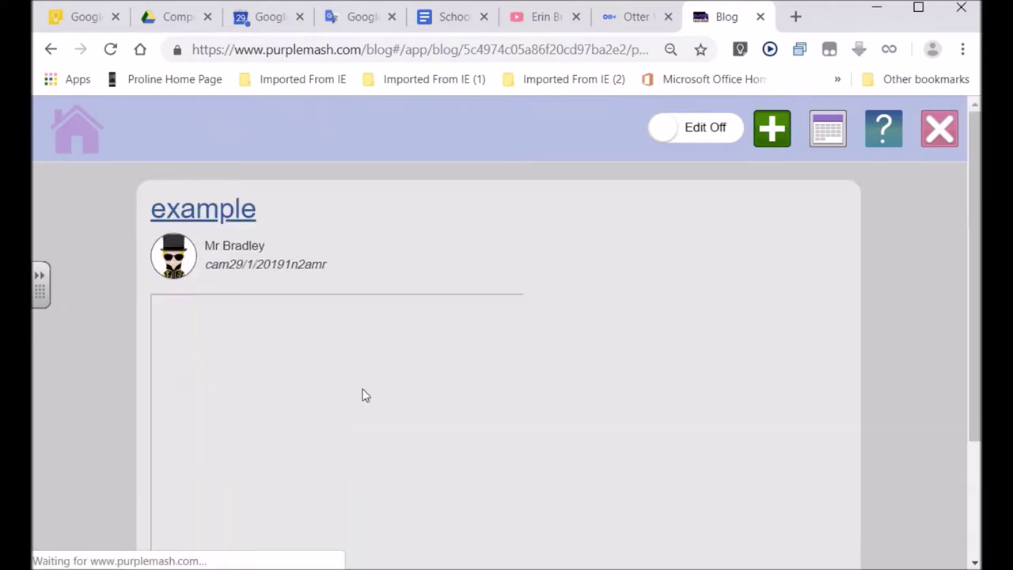
scroll(277, 393, down, 2)
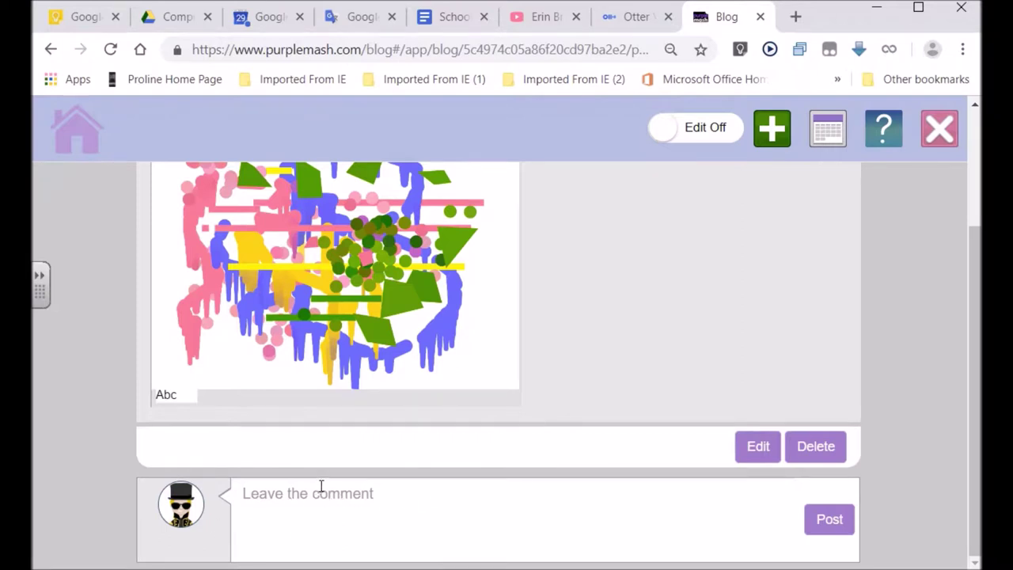
scroll(349, 484, up, 2)
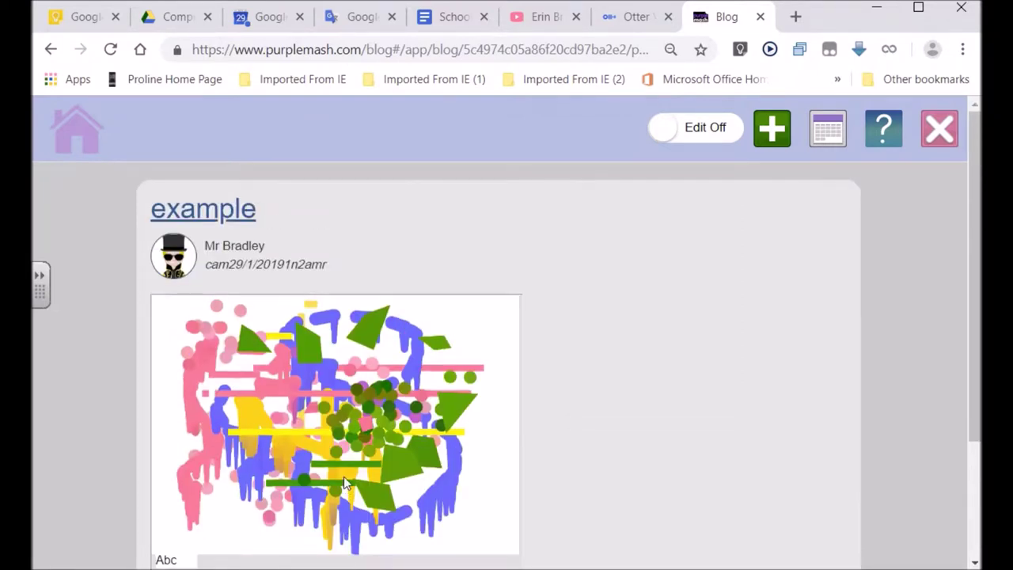
Step: Leave the blog and reopen the ExampleWork painting from My Work
click(940, 131)
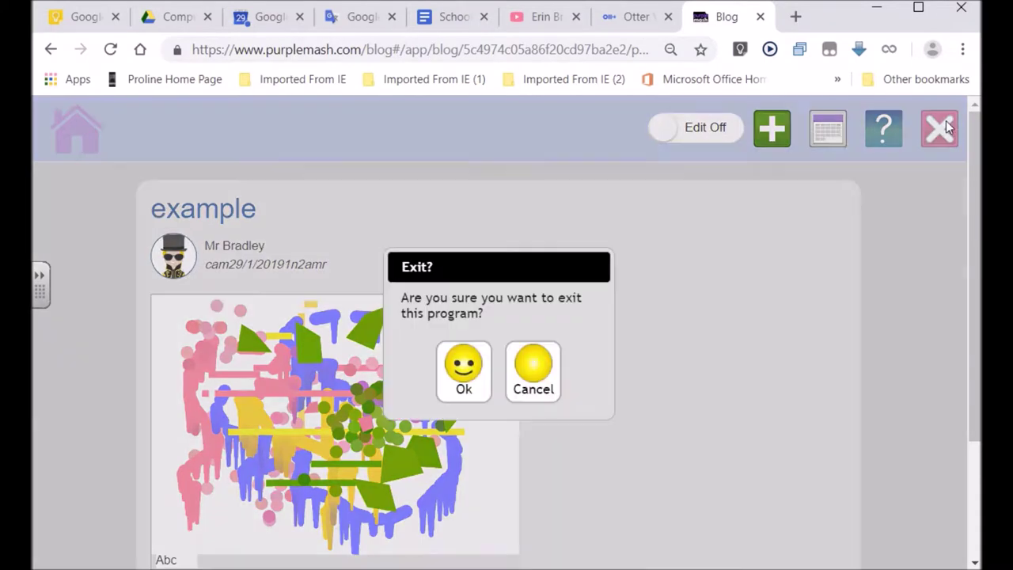
click(463, 368)
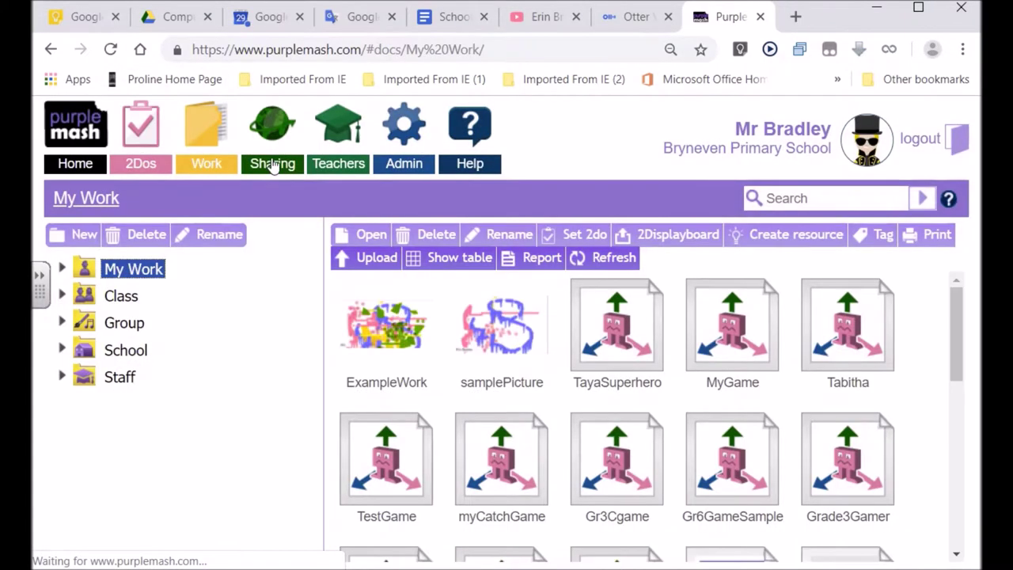
click(272, 163)
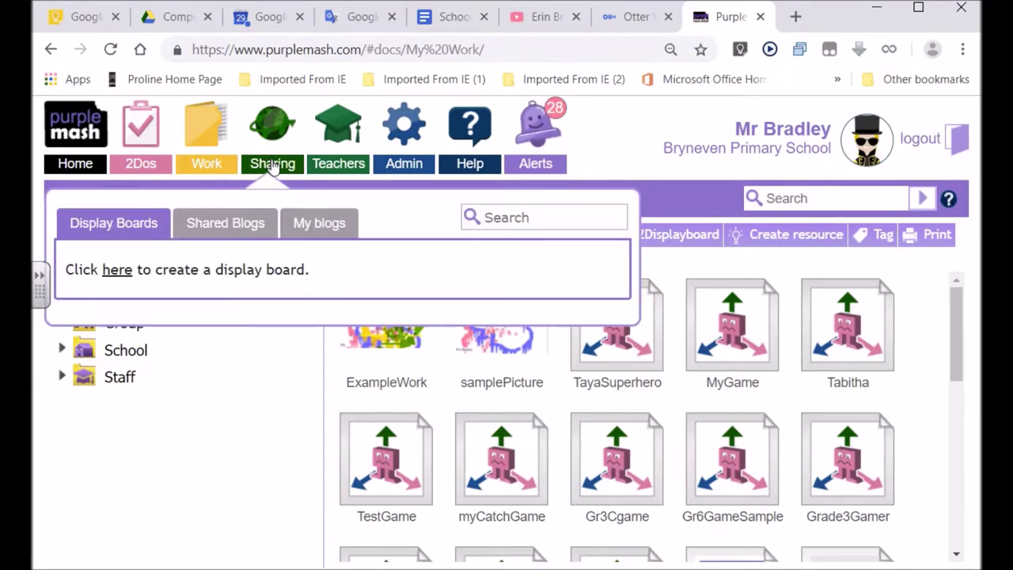
click(234, 227)
mouse_move(494, 317)
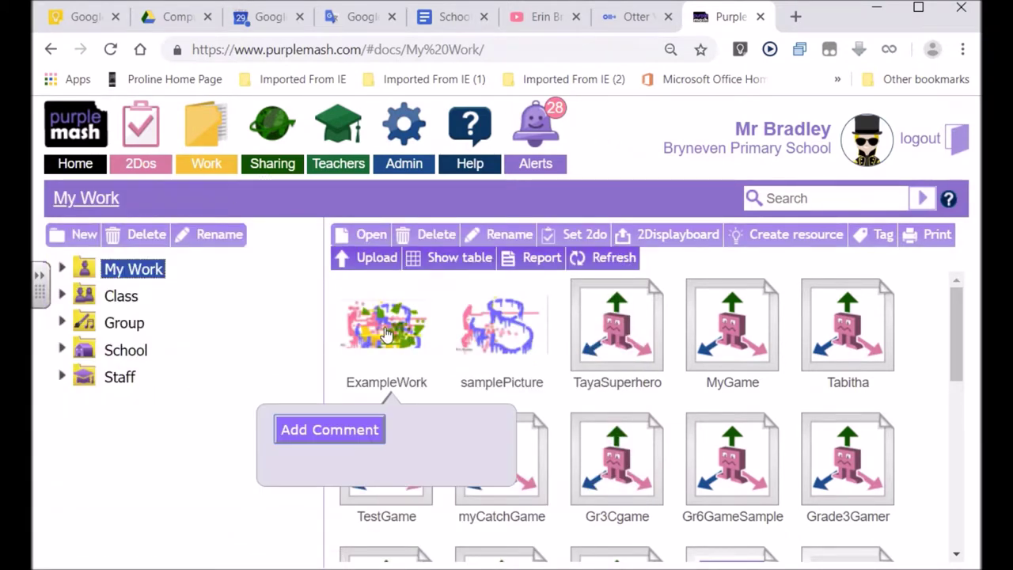
click(386, 334)
click(374, 235)
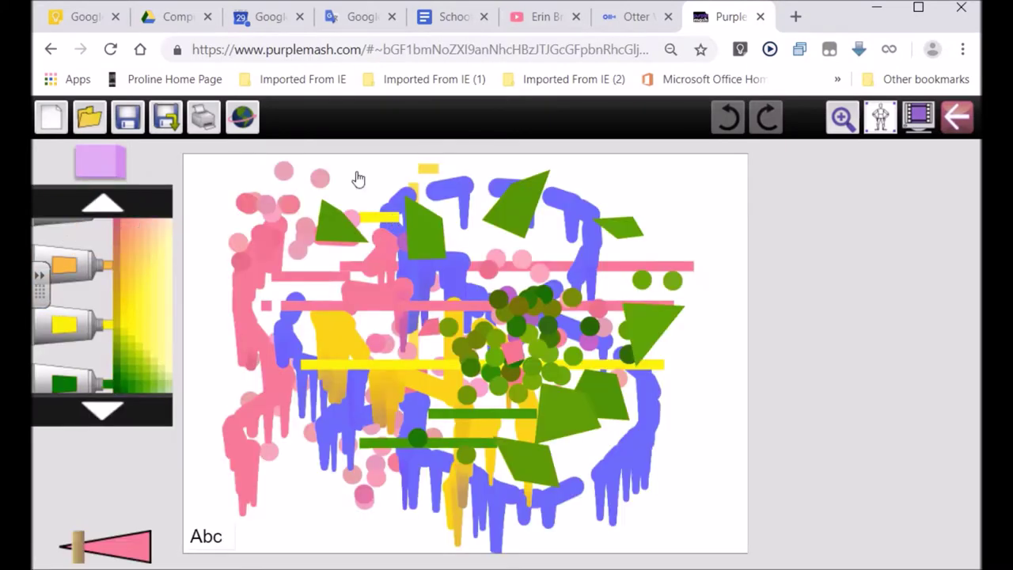
click(242, 119)
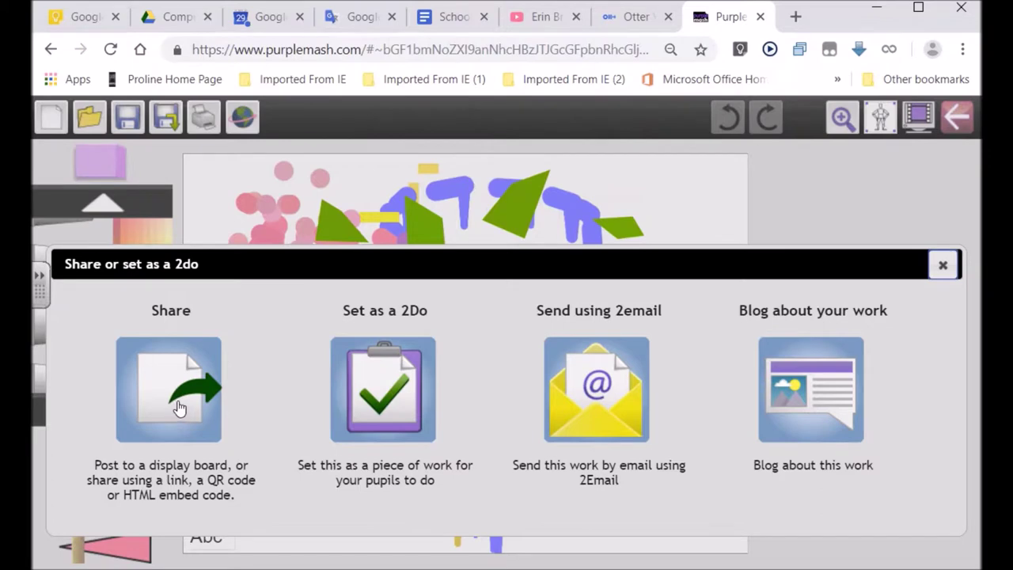
click(181, 406)
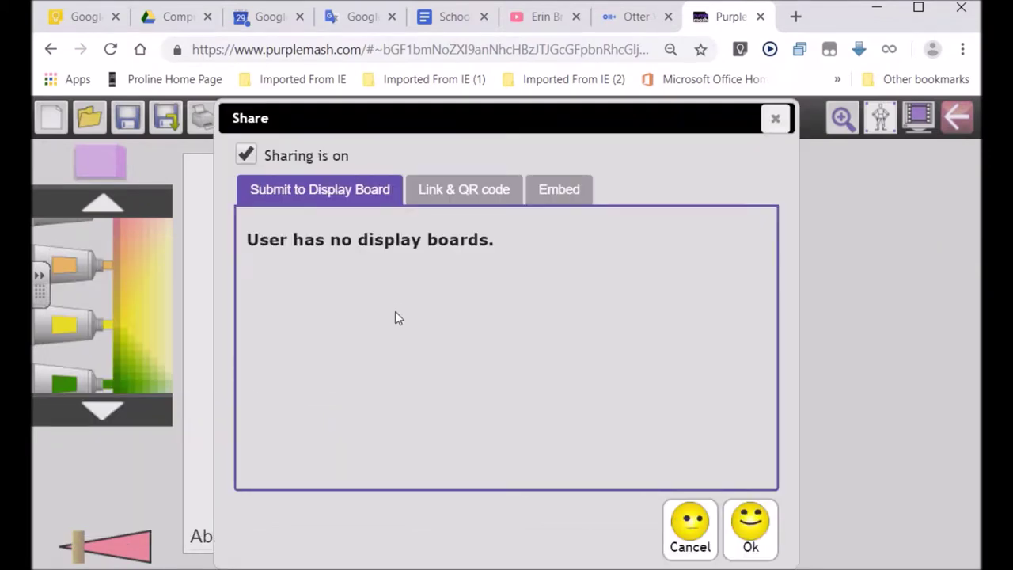
click(570, 191)
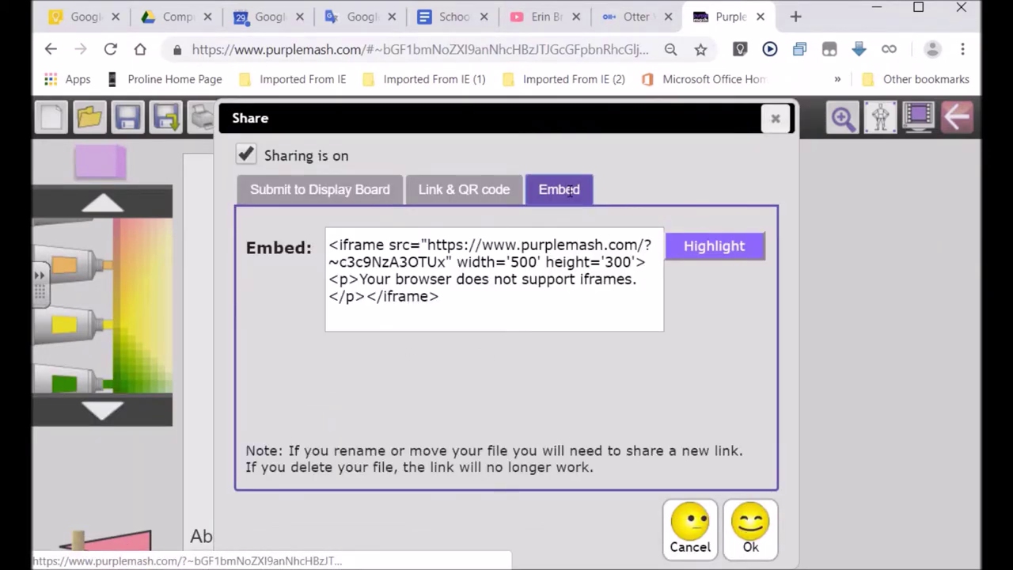
click(332, 245)
drag(333, 244, 441, 297)
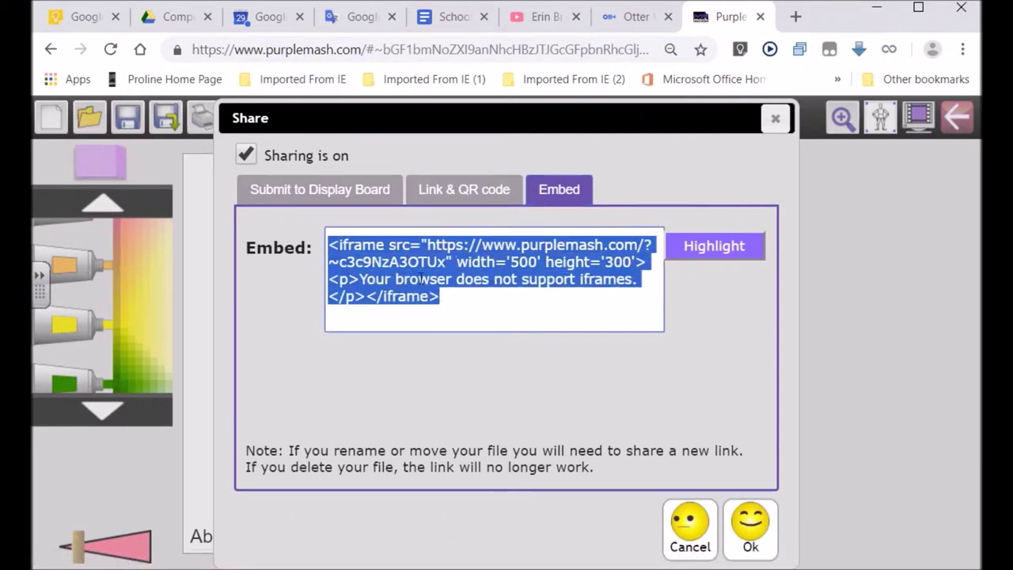
click(554, 188)
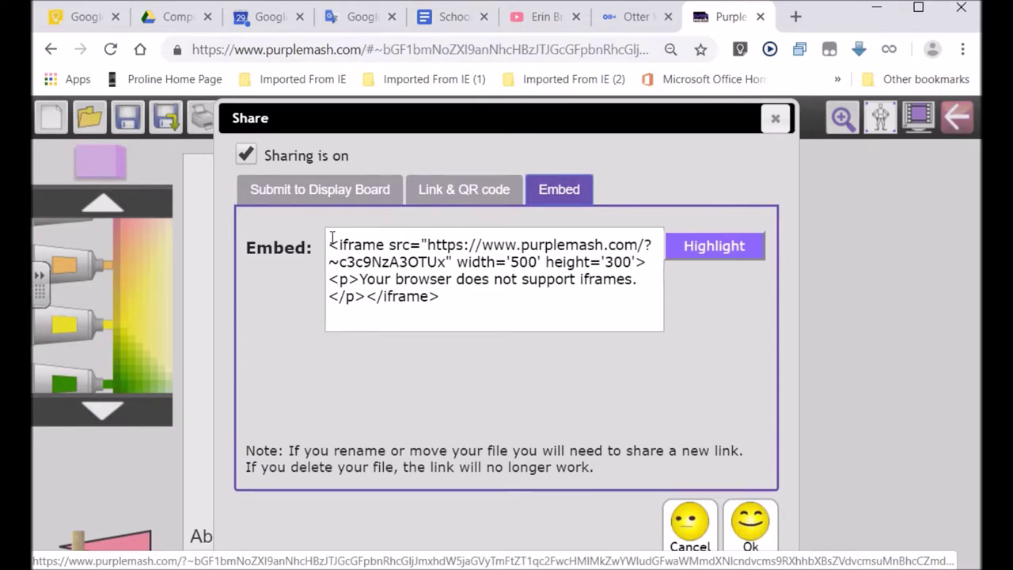
drag(330, 239, 346, 260)
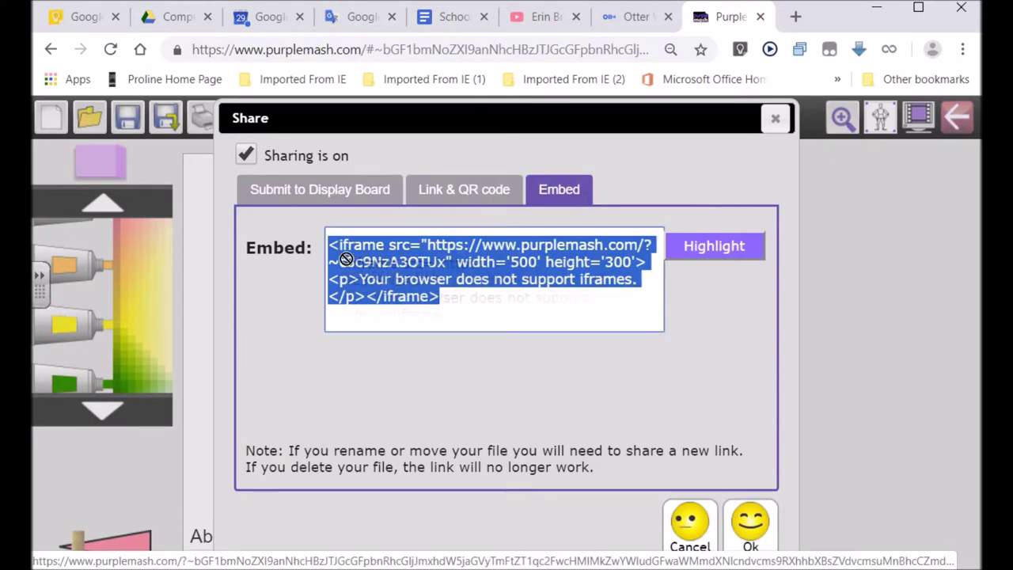
click(749, 526)
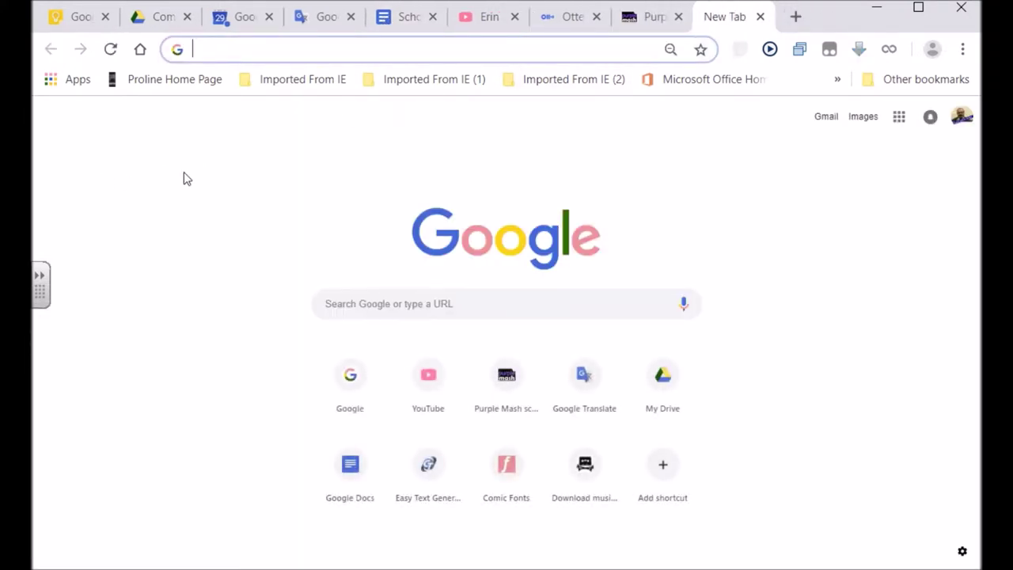
Step: From My Drive, create a new Google Sites site using New > More > Google Sites
click(669, 397)
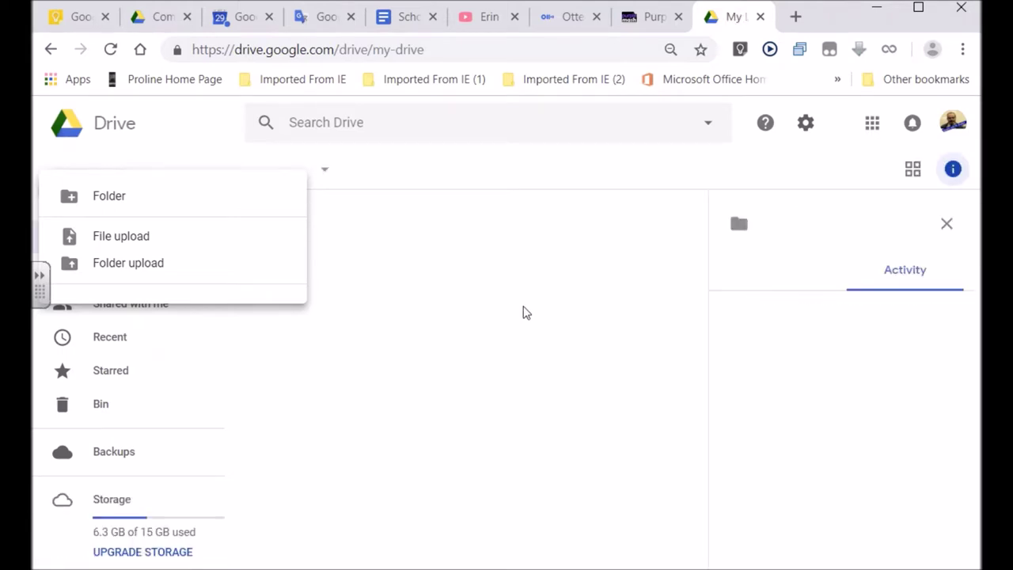
click(492, 210)
click(68, 188)
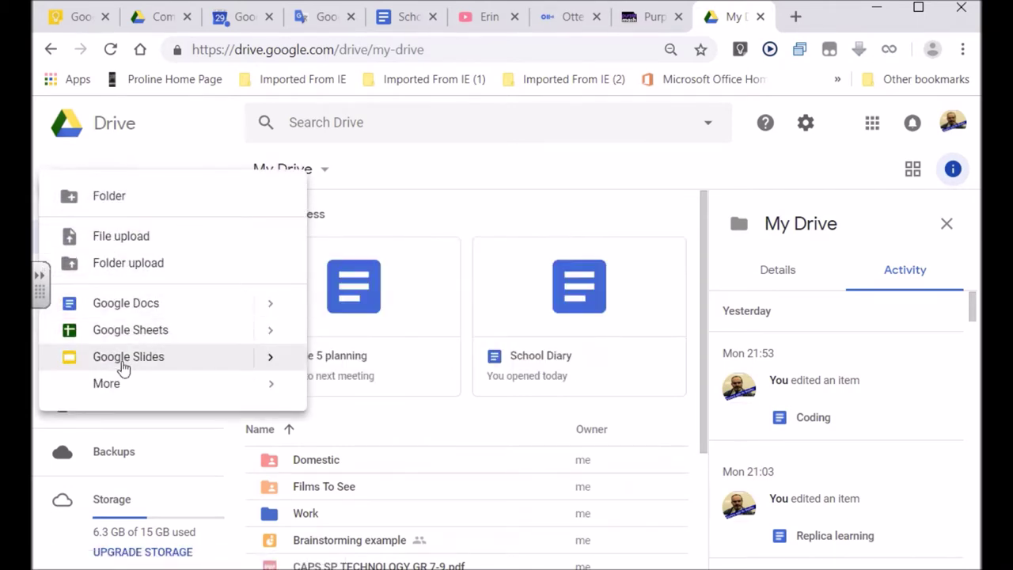
mouse_move(133, 393)
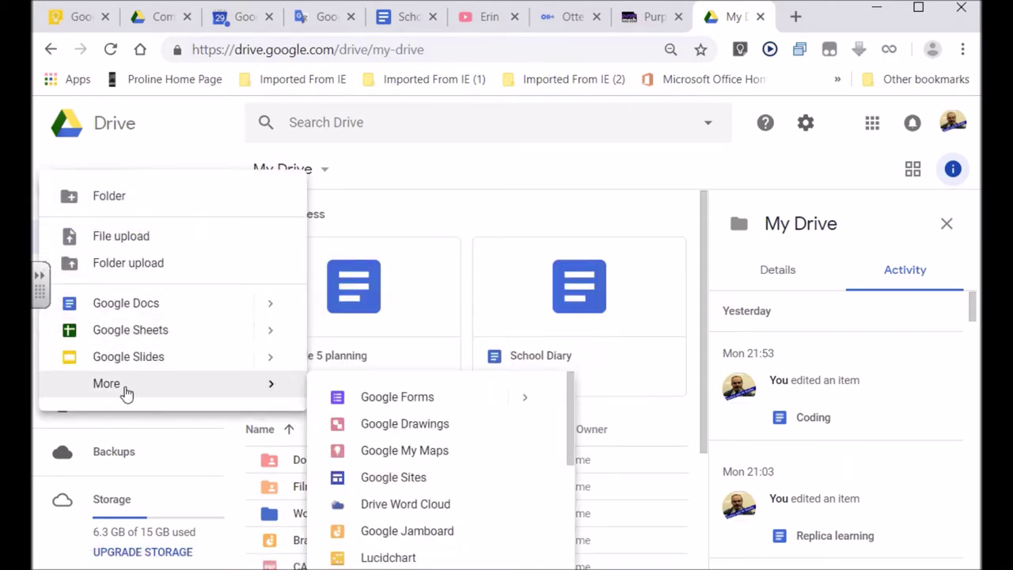
click(387, 478)
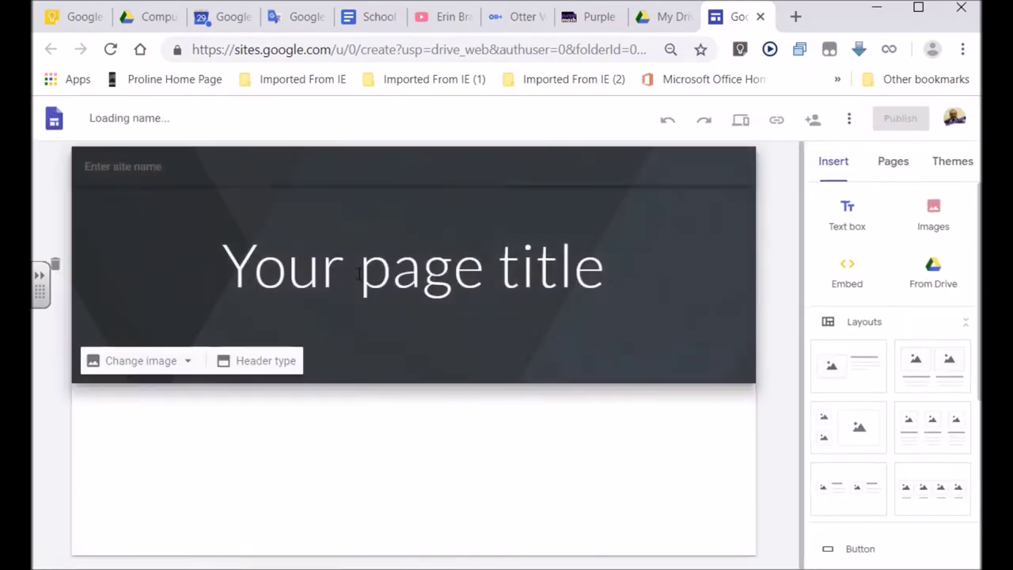
Step: Replace the page title with 'Grade 5A example' and widen its box to fit one line
click(356, 268)
triple_click(355, 267)
text(G)
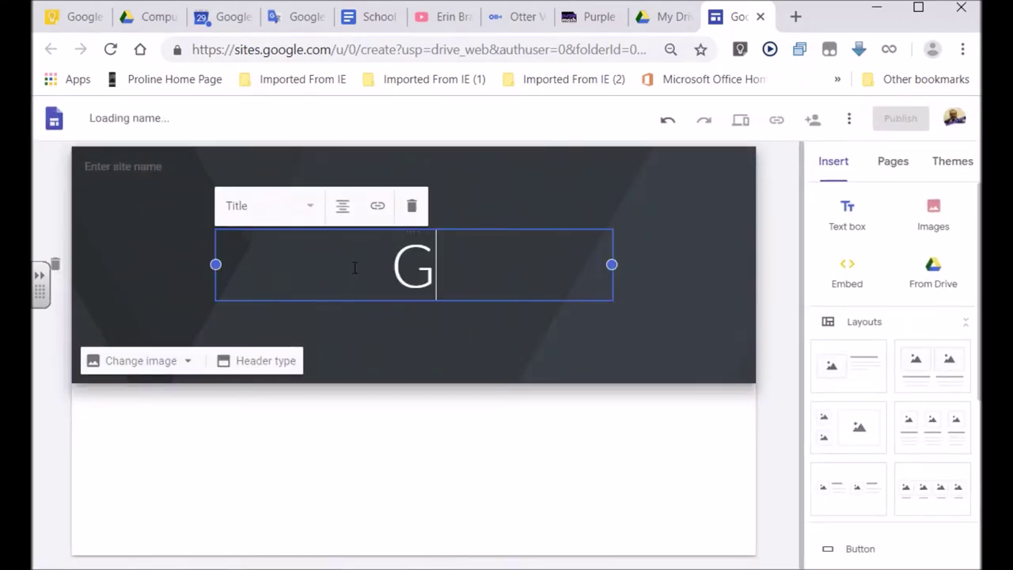
text(rade 5A example)
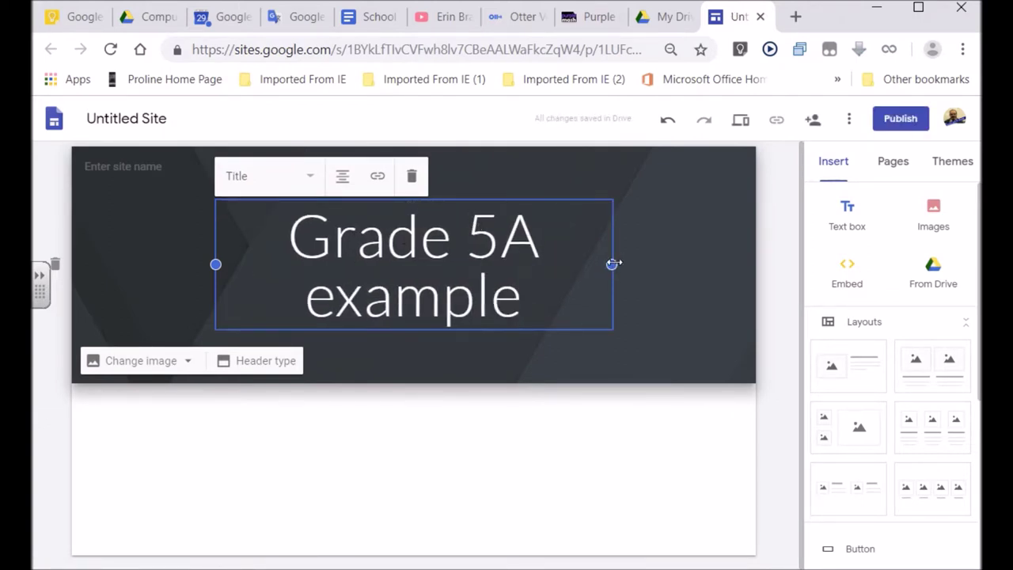
drag(612, 263, 715, 277)
drag(216, 268, 163, 267)
click(753, 300)
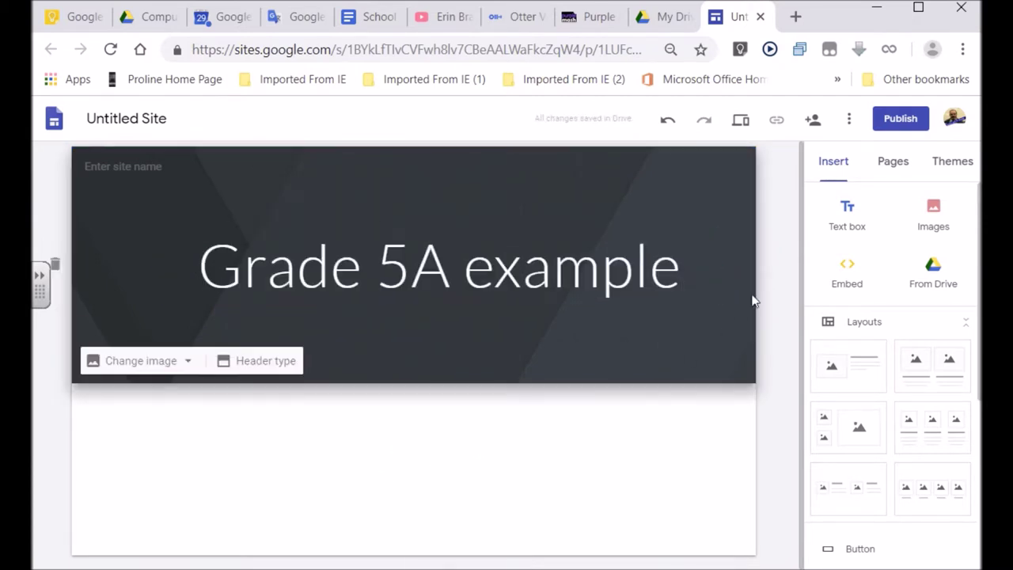
click(851, 271)
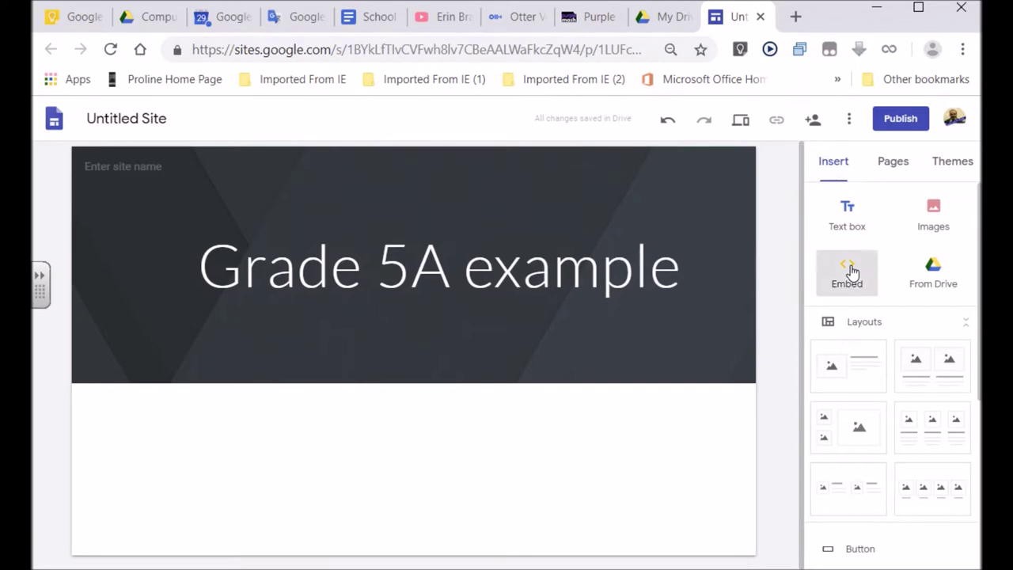
Step: Copy the painting's iframe code from the Embed tab of Purple Mash's Share dialog
click(594, 20)
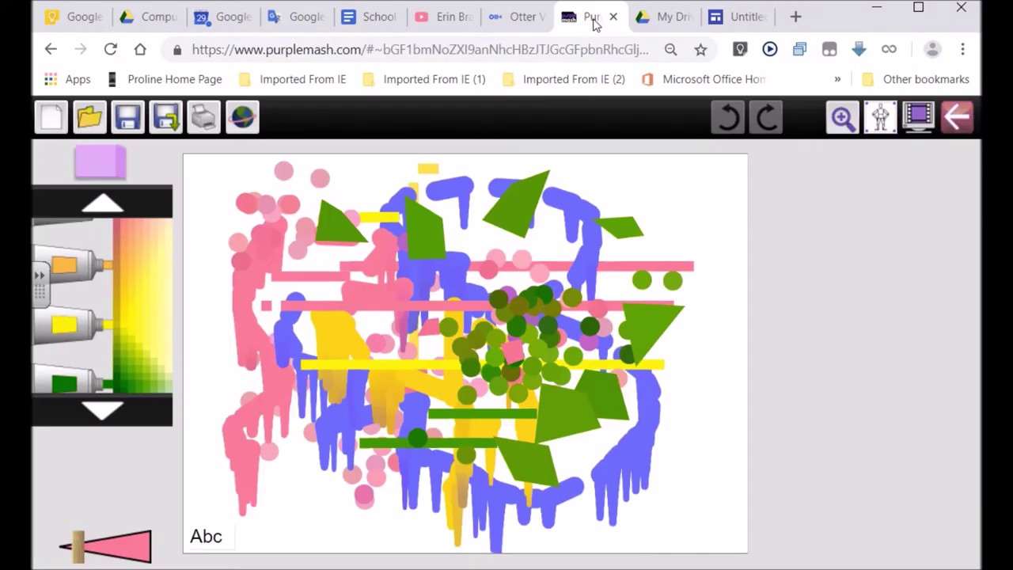
click(248, 117)
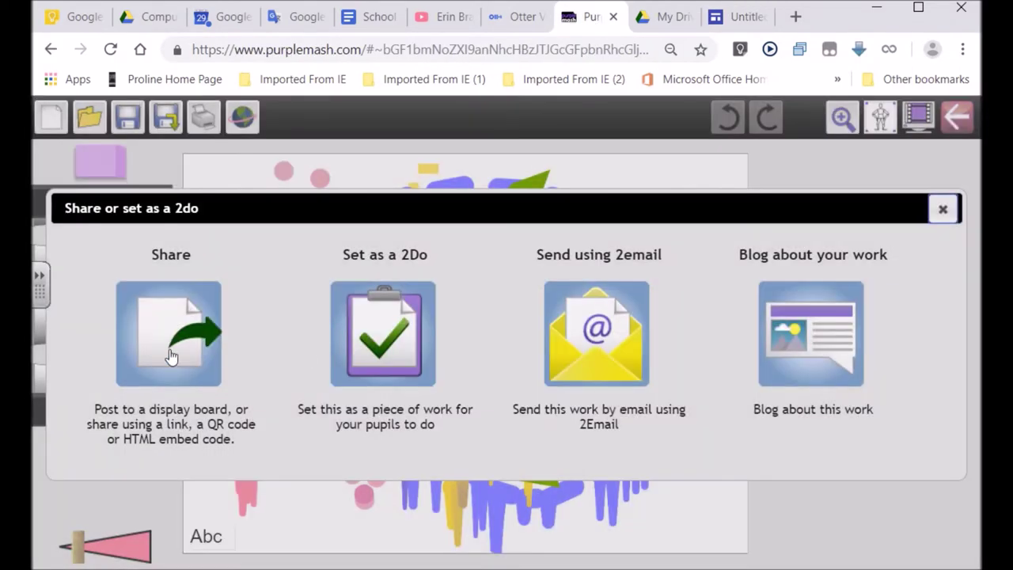
click(170, 349)
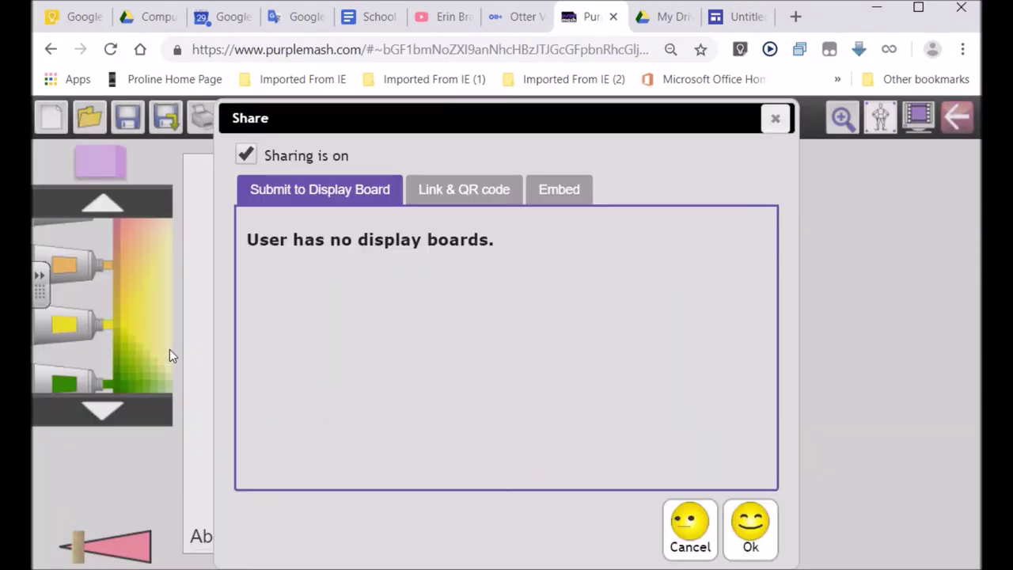
click(559, 191)
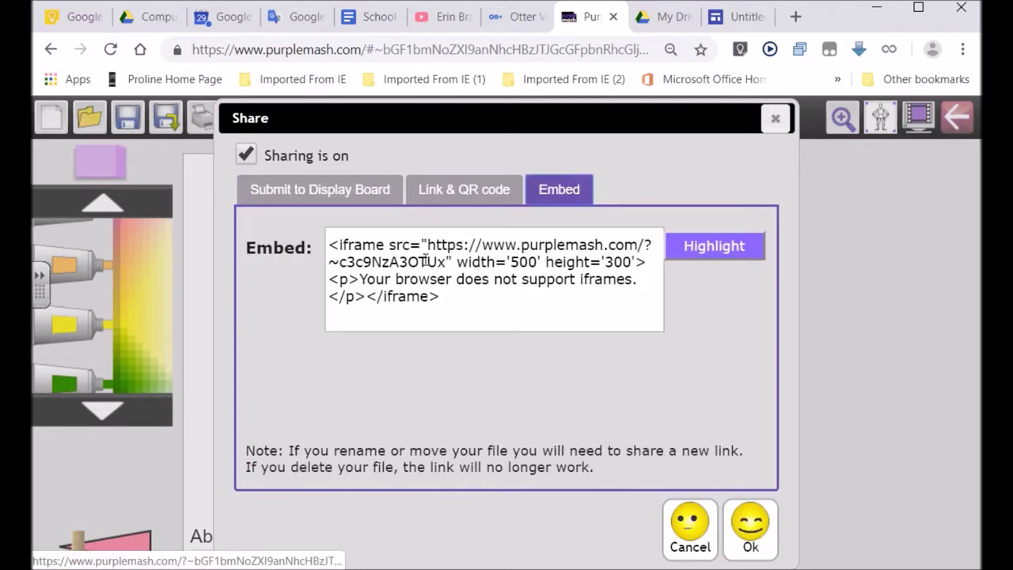
drag(338, 244, 874, 279)
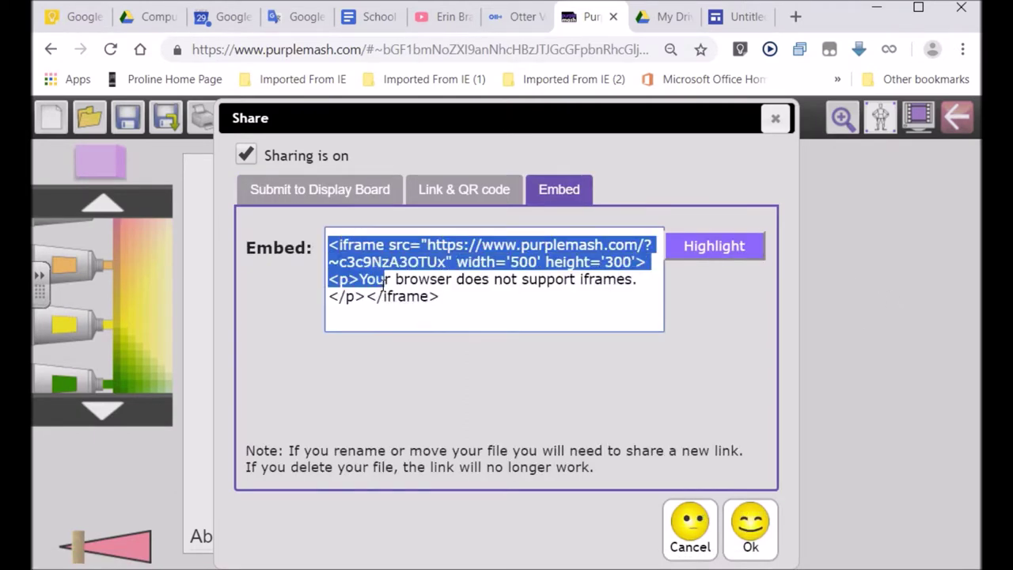
drag(385, 280, 445, 303)
right_click(445, 303)
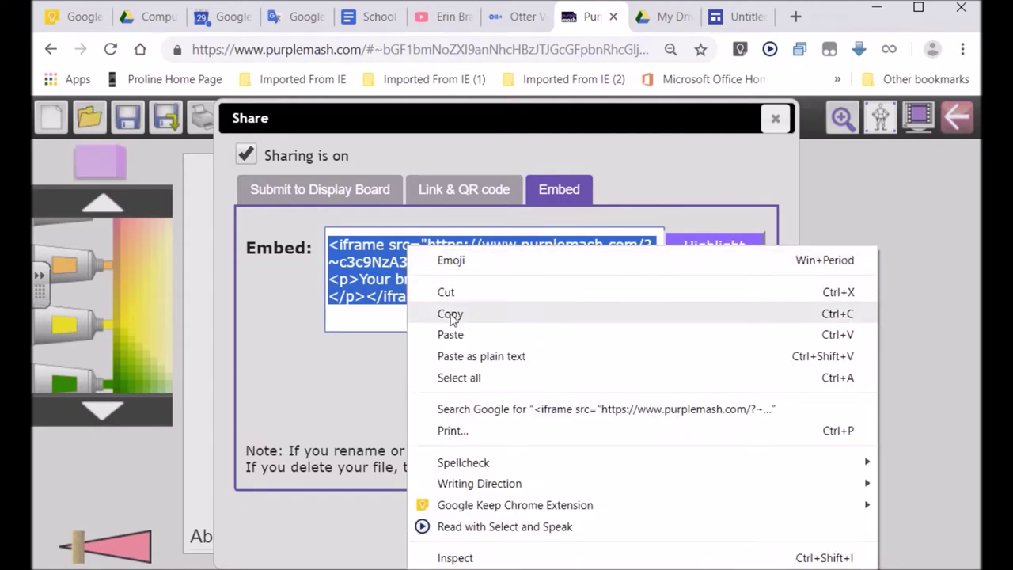
click(450, 315)
Step: Replace the embed's YouTube link with the pasted Purple Mash iframe code, save it, and widen the box
click(721, 21)
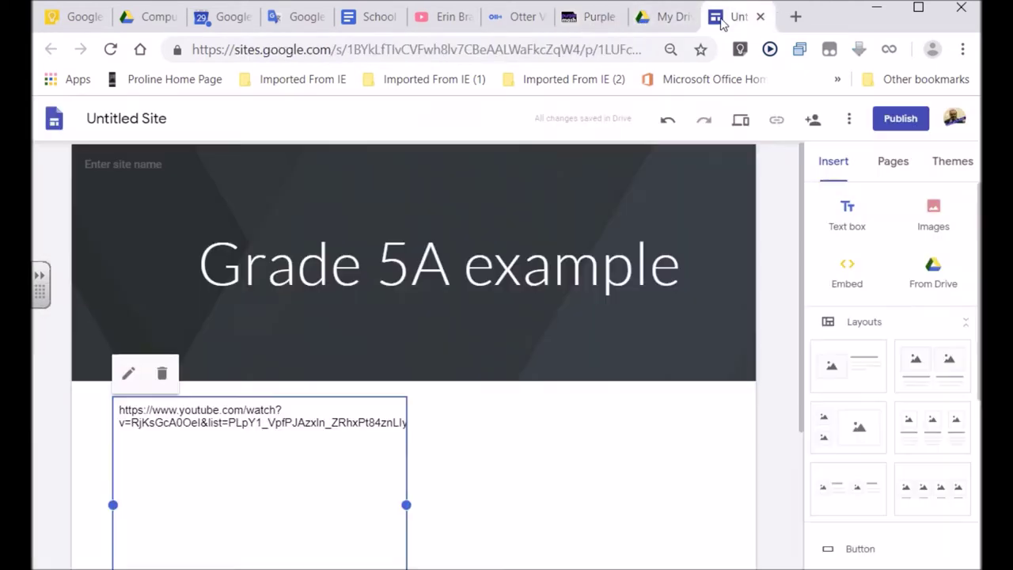
click(127, 374)
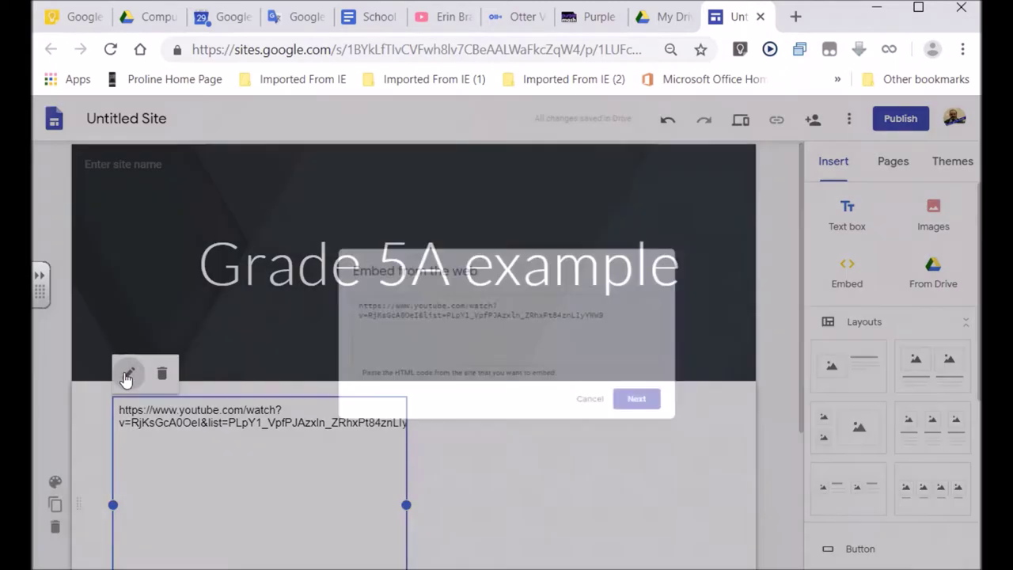
drag(335, 302, 631, 322)
key(BackSpace)
key(BackSpace)
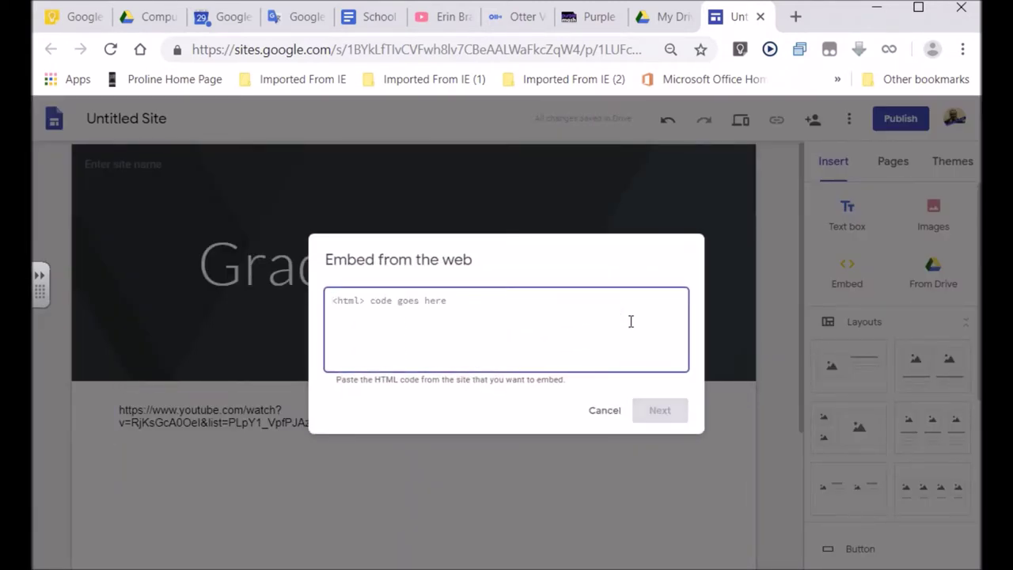
key(ctrl+v)
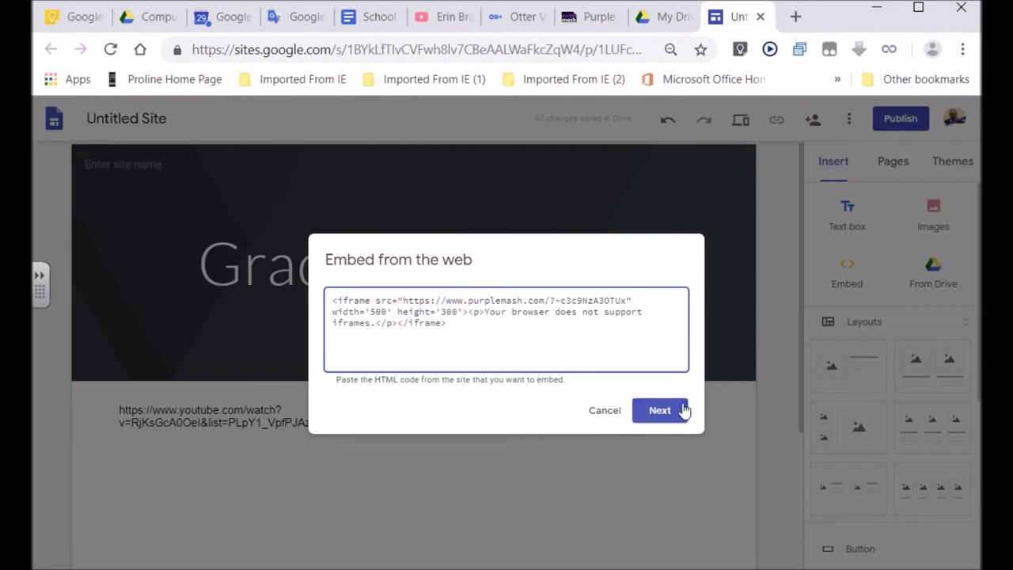
click(681, 411)
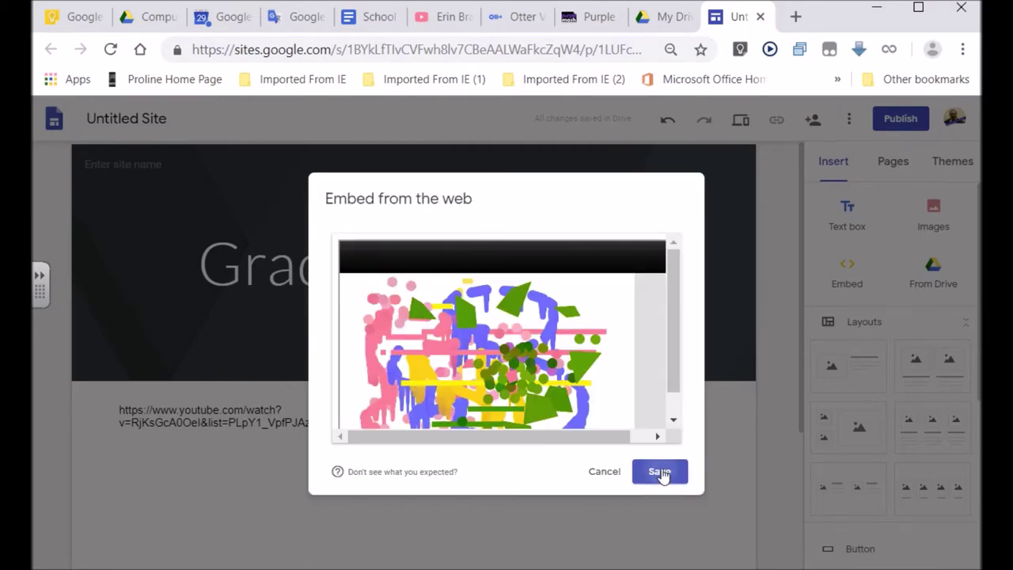
click(659, 472)
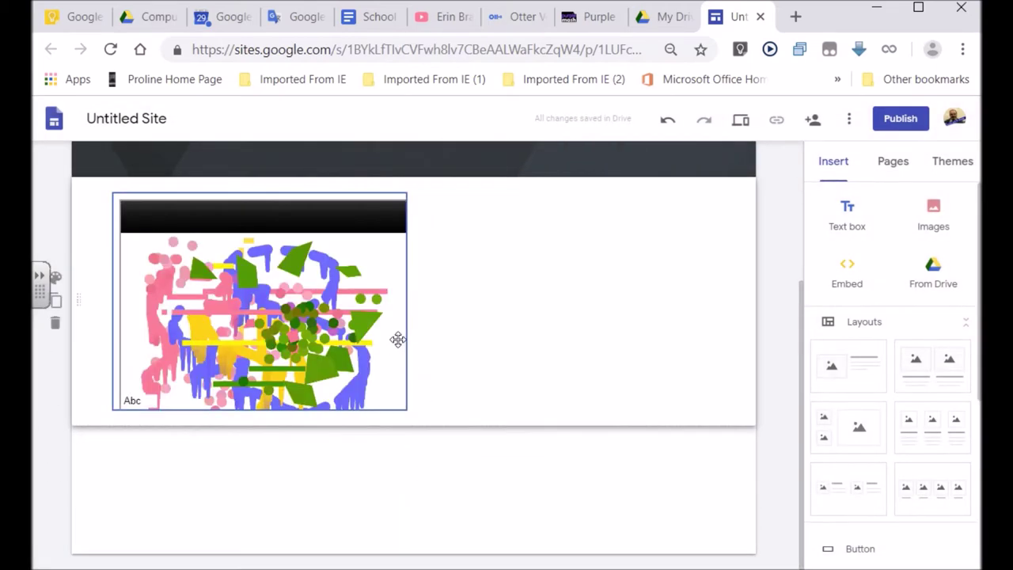
drag(406, 409, 715, 479)
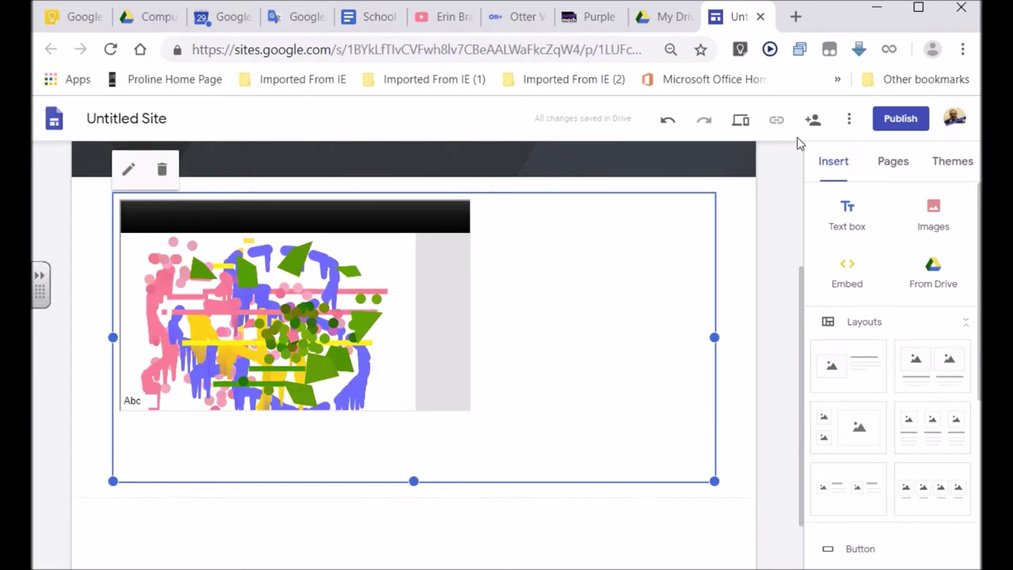
Step: Start publishing the site from the More menu, then cancel the Publish to the web dialog
click(850, 124)
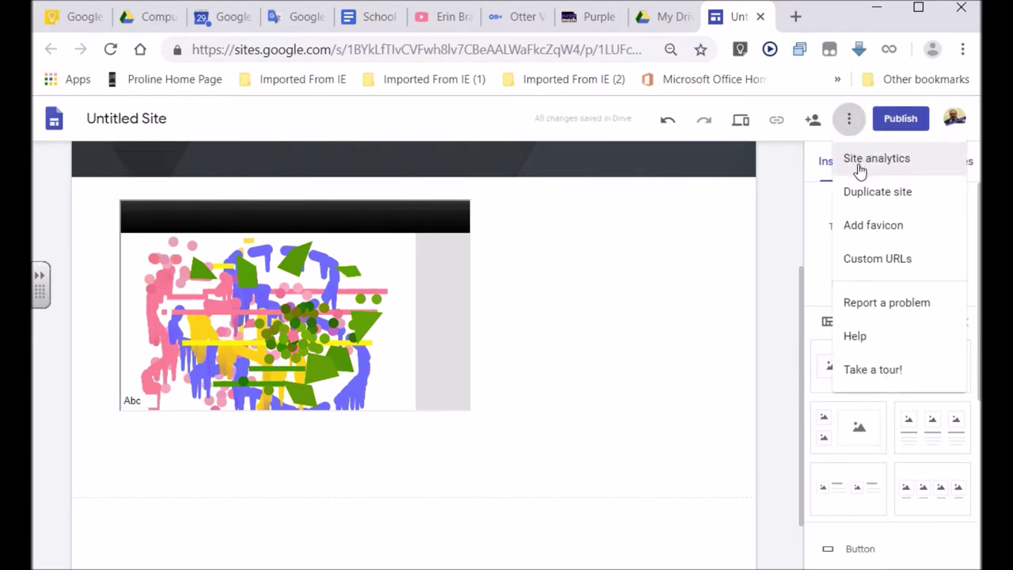
click(901, 129)
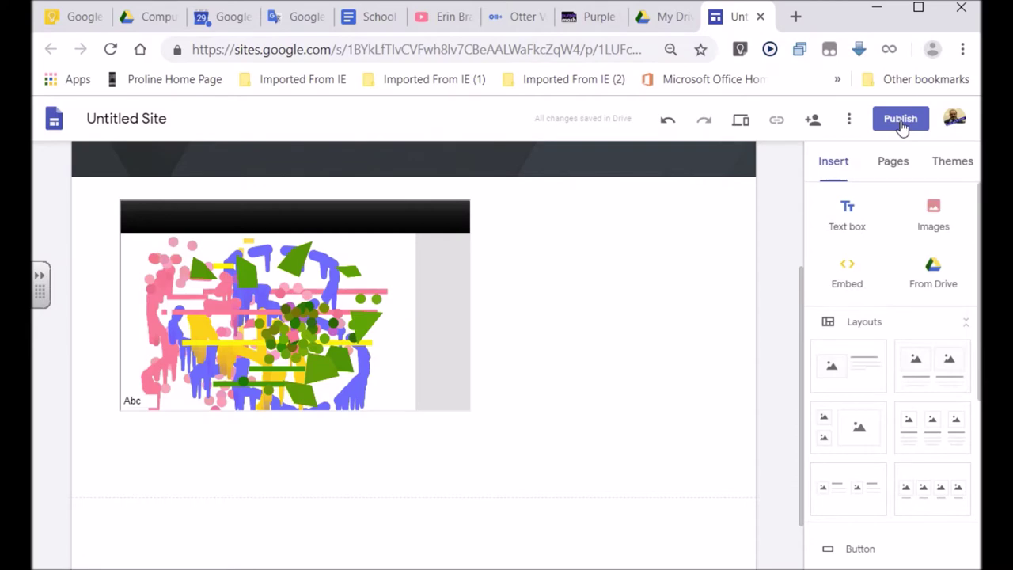
click(900, 123)
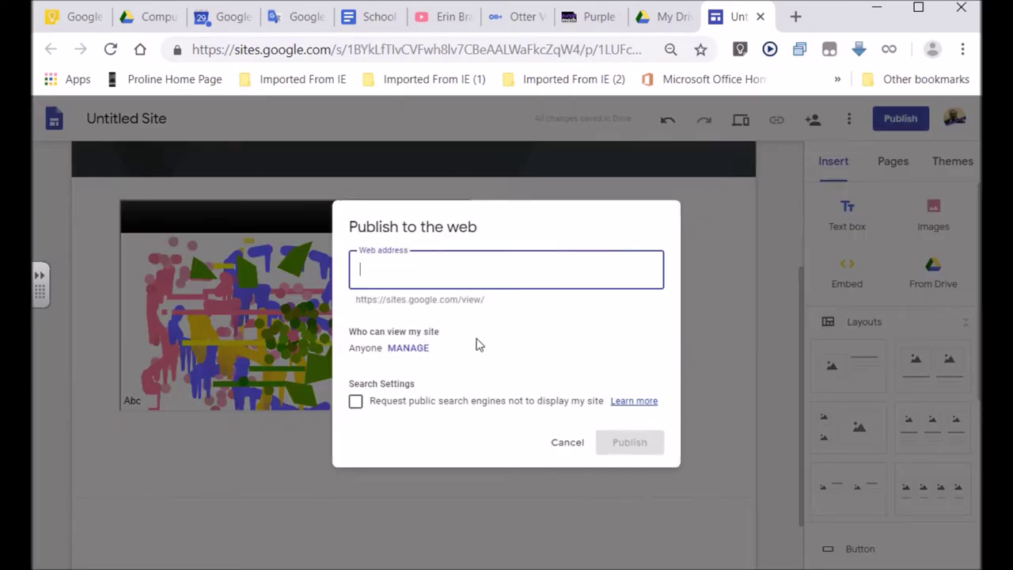
click(647, 470)
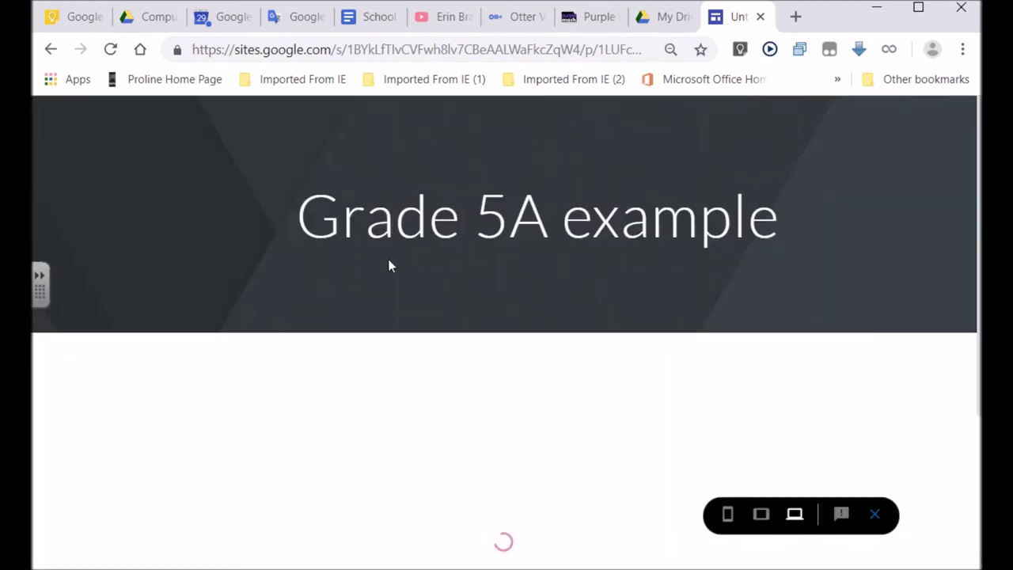
scroll(386, 264, down, 5)
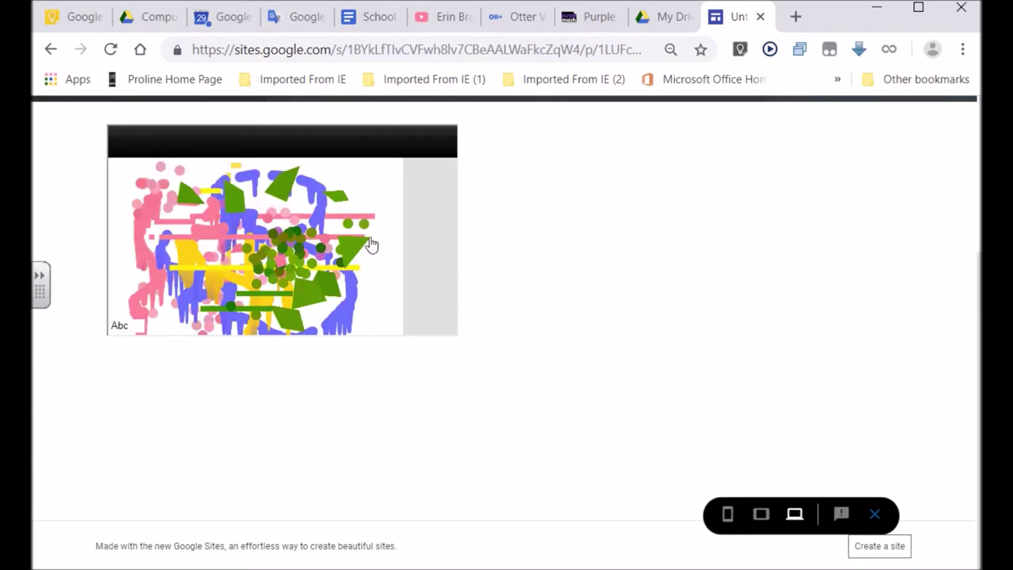
click(875, 514)
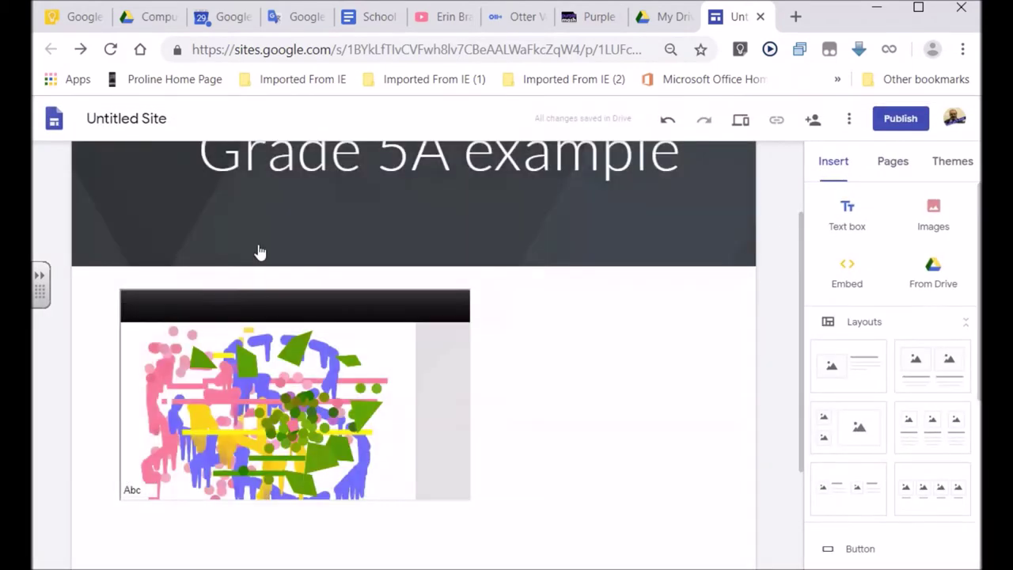
Step: Change the painting embed's width from 500 to 1000, raise its height, and save
click(282, 354)
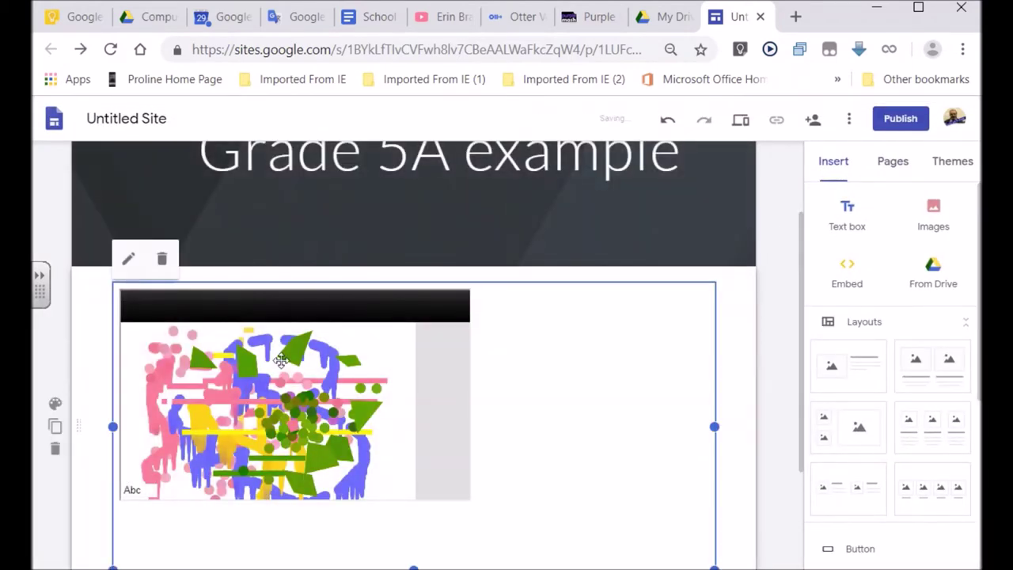
click(128, 259)
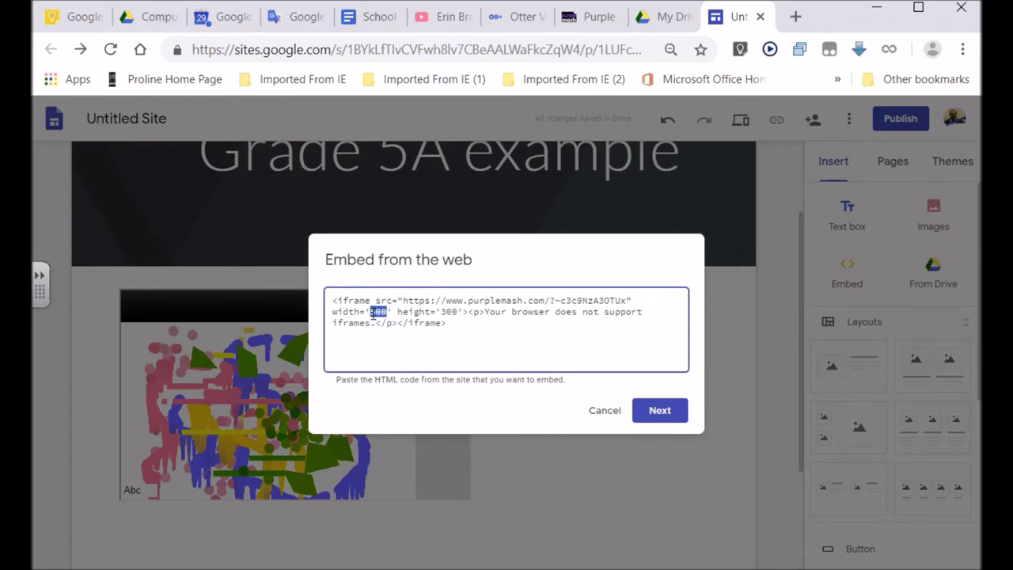
text(1000)
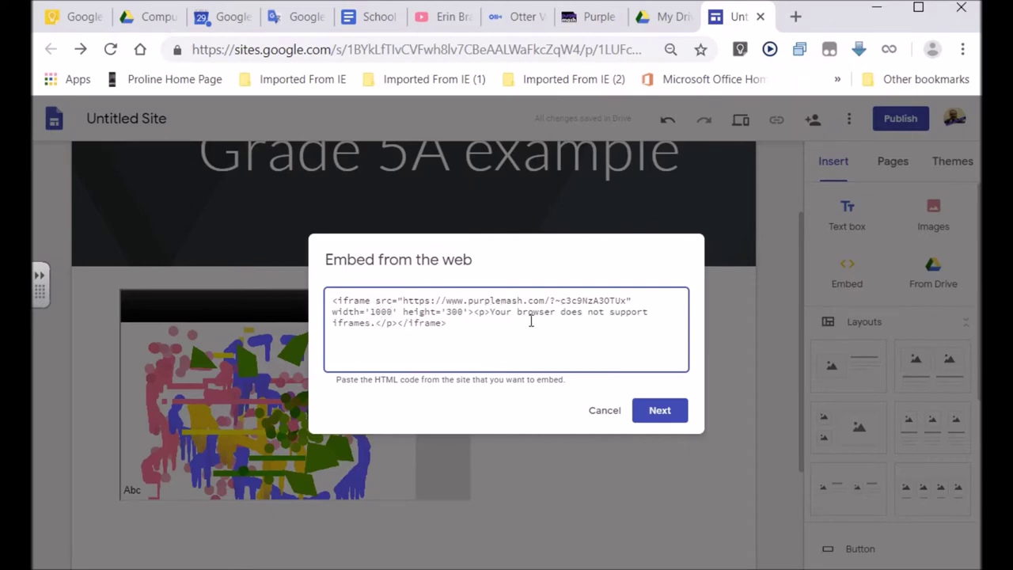
drag(464, 313, 455, 314)
text(6000)
click(660, 410)
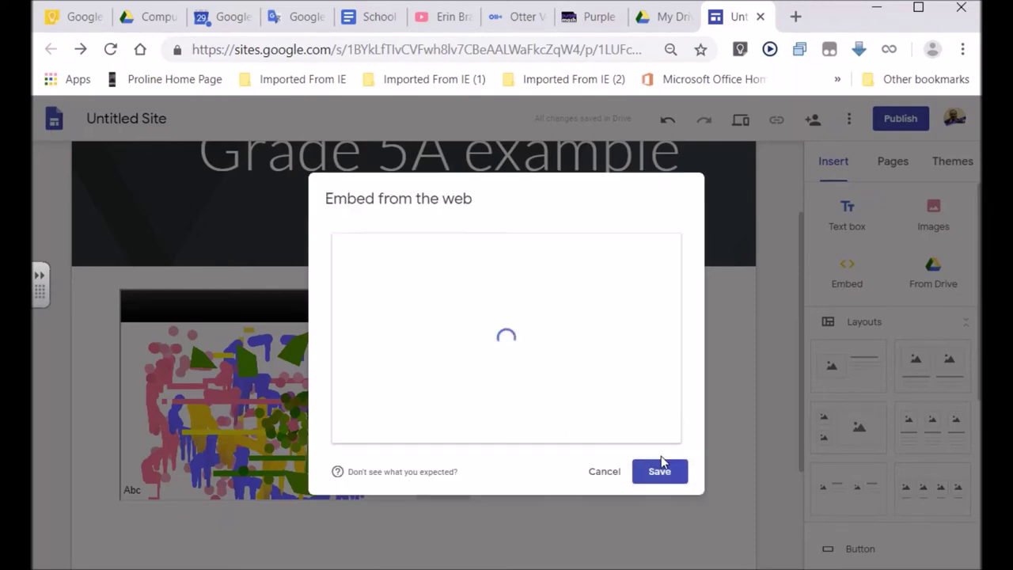
click(660, 471)
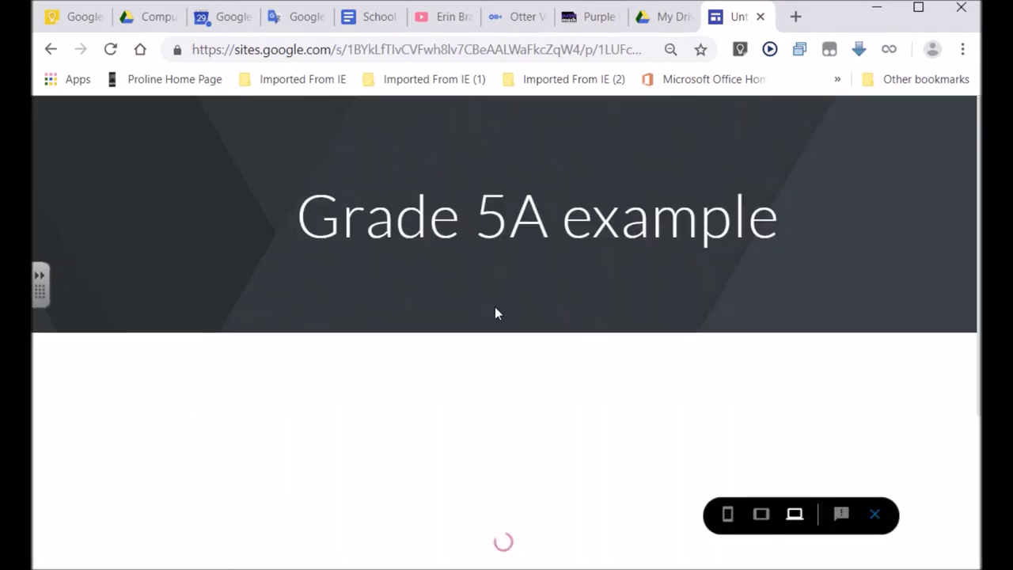
Step: Preview the site at phone, tablet and large-screen widths, then return to the editor
scroll(493, 310, down, 3)
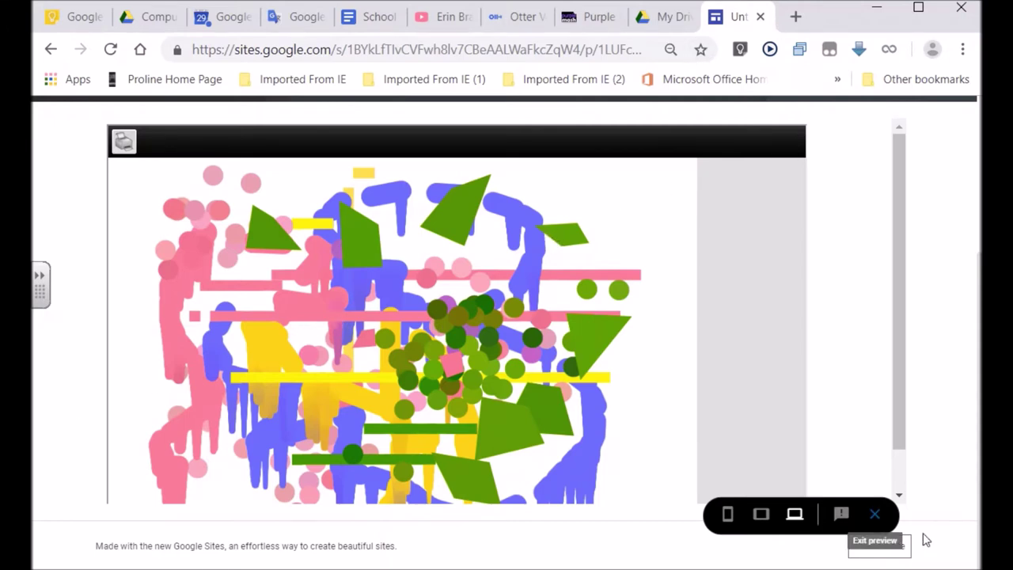
click(728, 516)
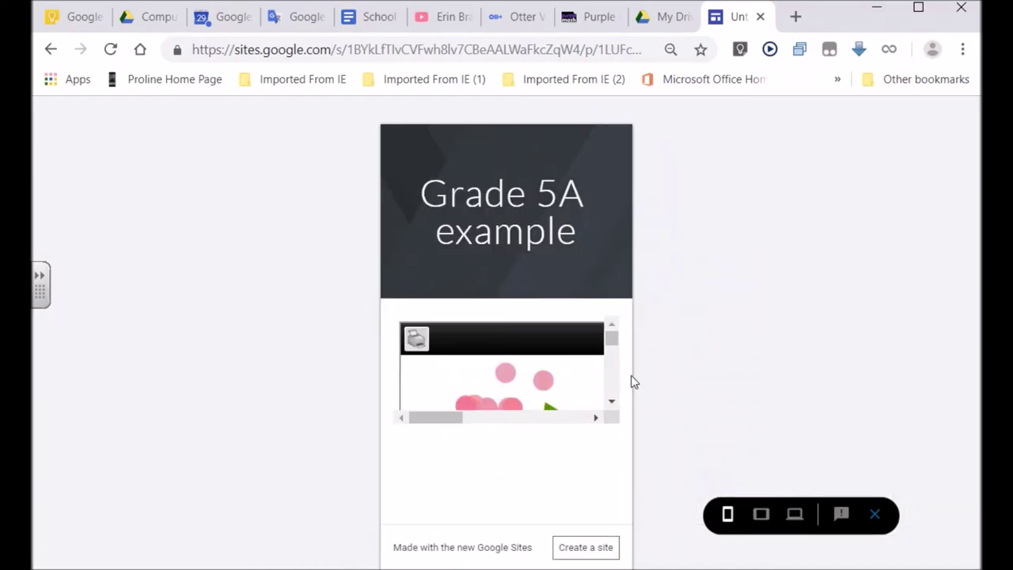
drag(611, 343, 611, 358)
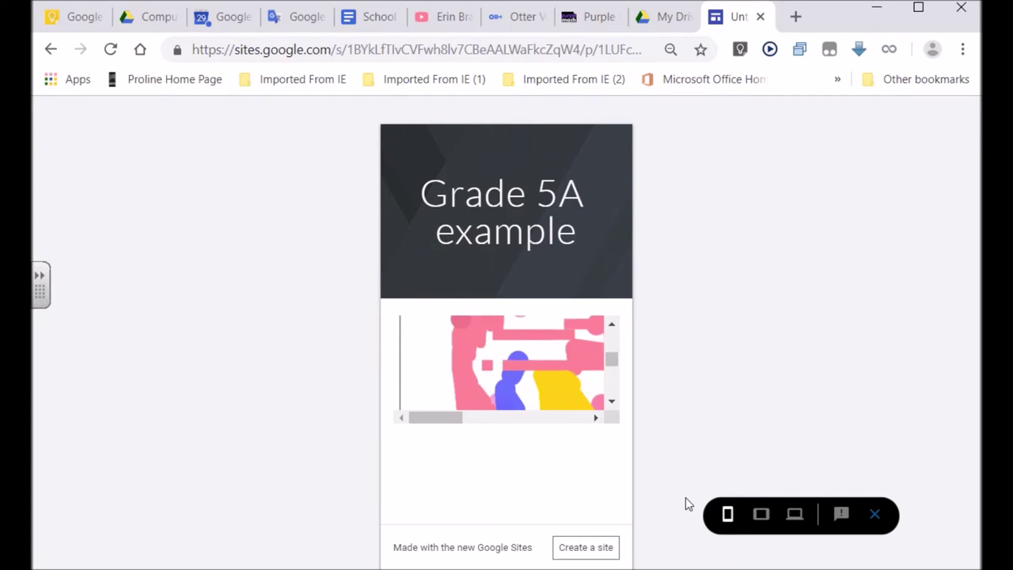
click(760, 523)
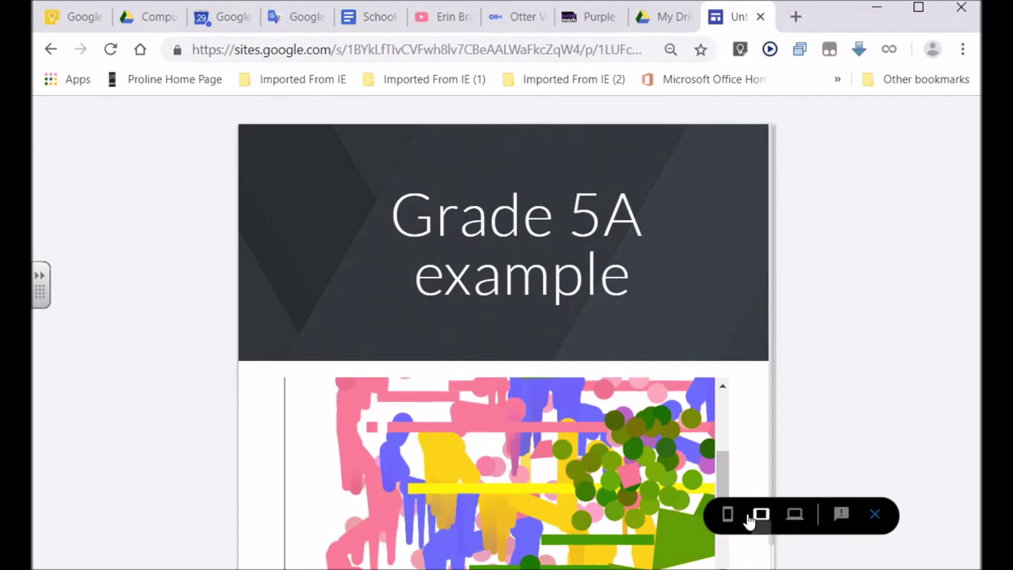
click(796, 518)
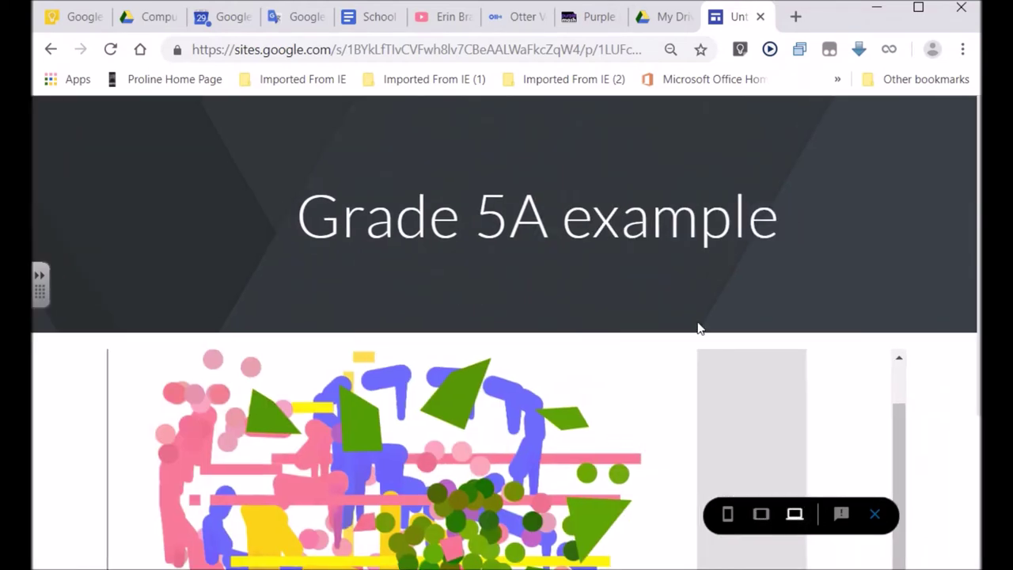
scroll(705, 333, down, 3)
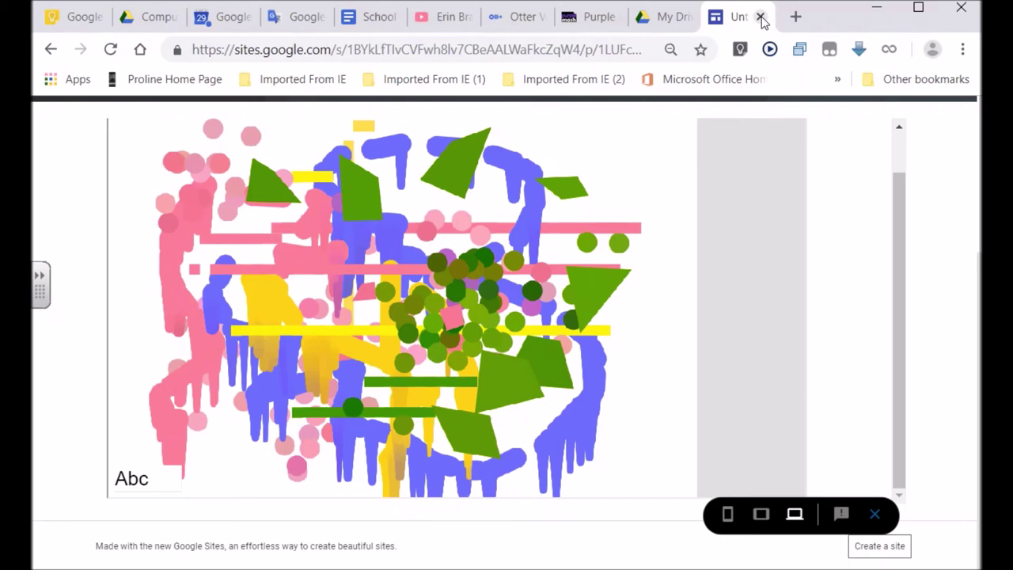
click(873, 515)
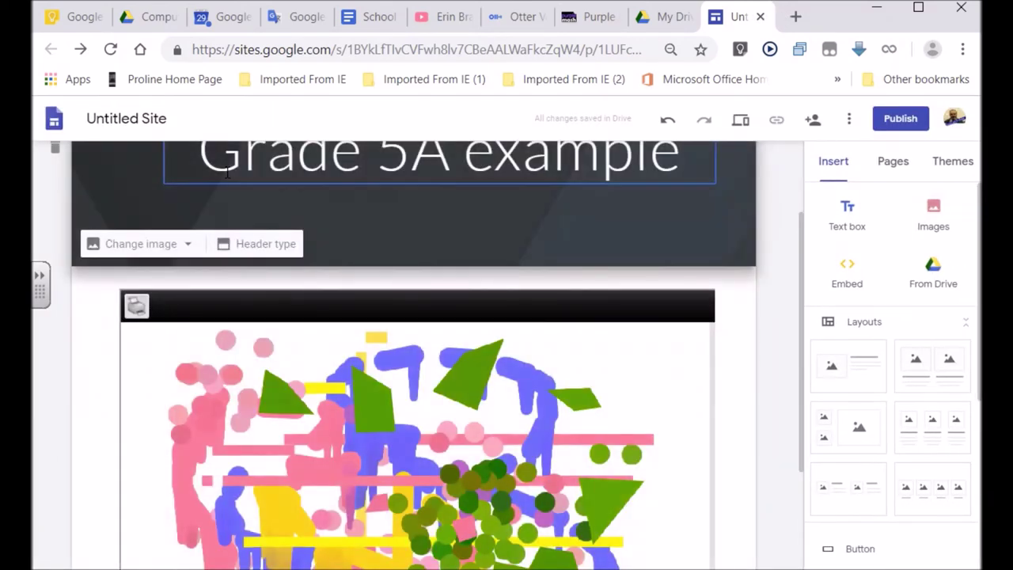